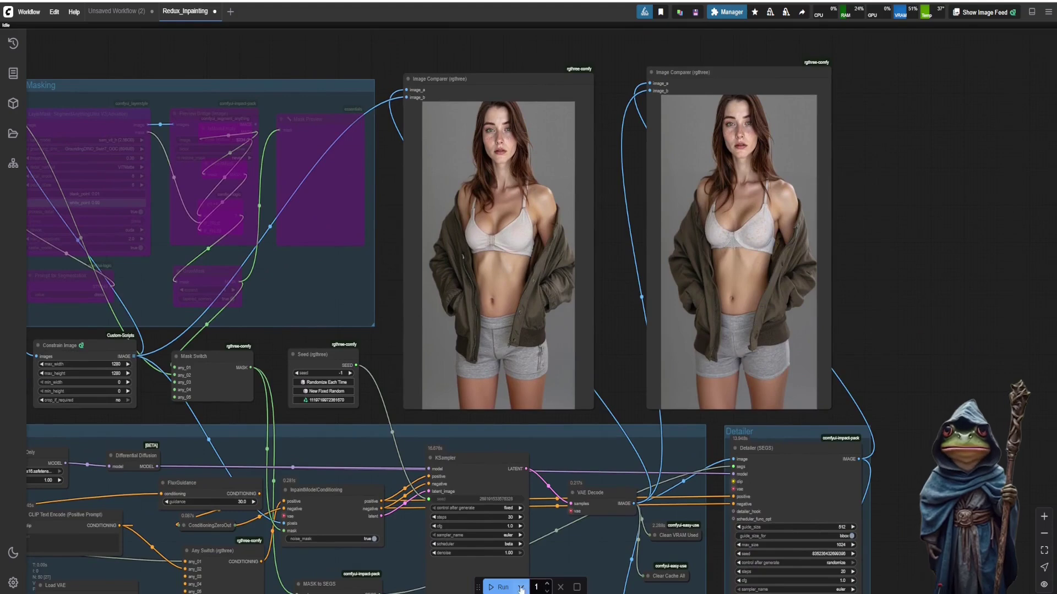
Step: Queue the Redux_Inpainting workflow twice to generate new images in both comparers
{"action": "left_click", "coordinate": [502, 586]}
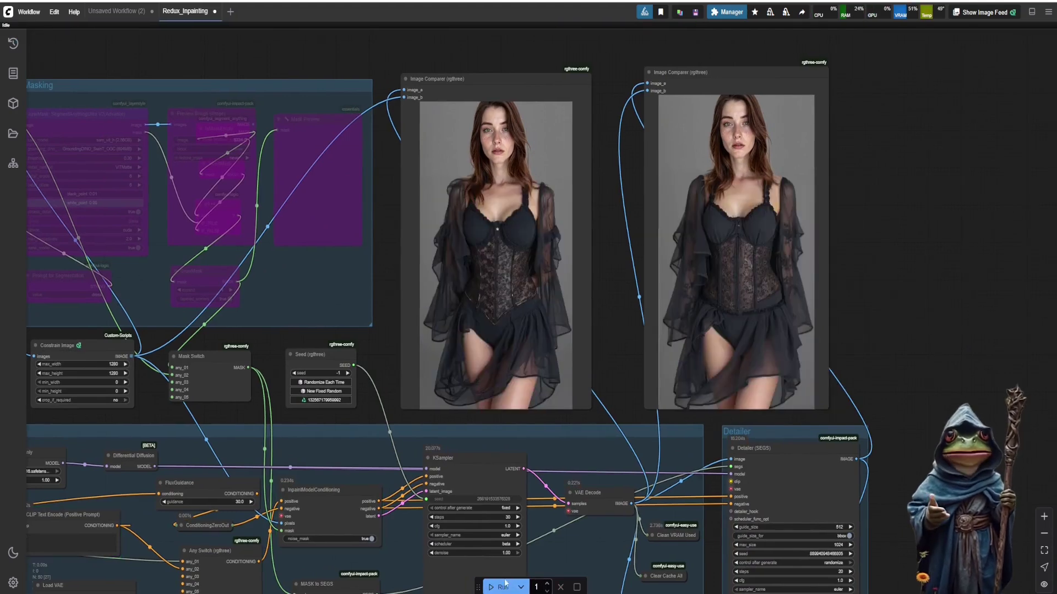
{"action": "left_click", "coordinate": [504, 586]}
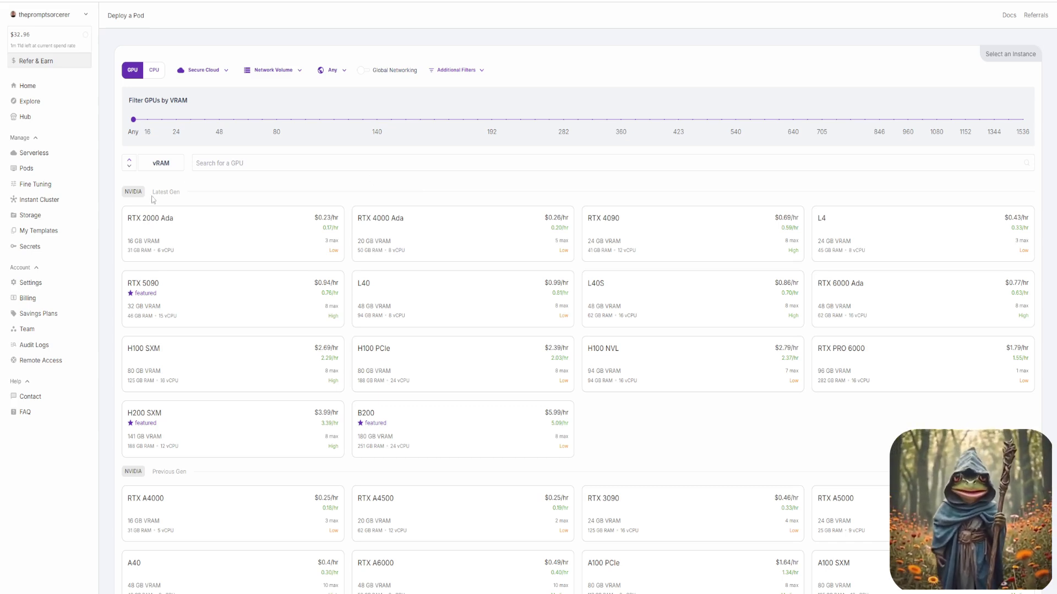
Step: On the Billing page, change the credit amount to add from 25 to $10
{"action": "left_click", "coordinate": [68, 298]}
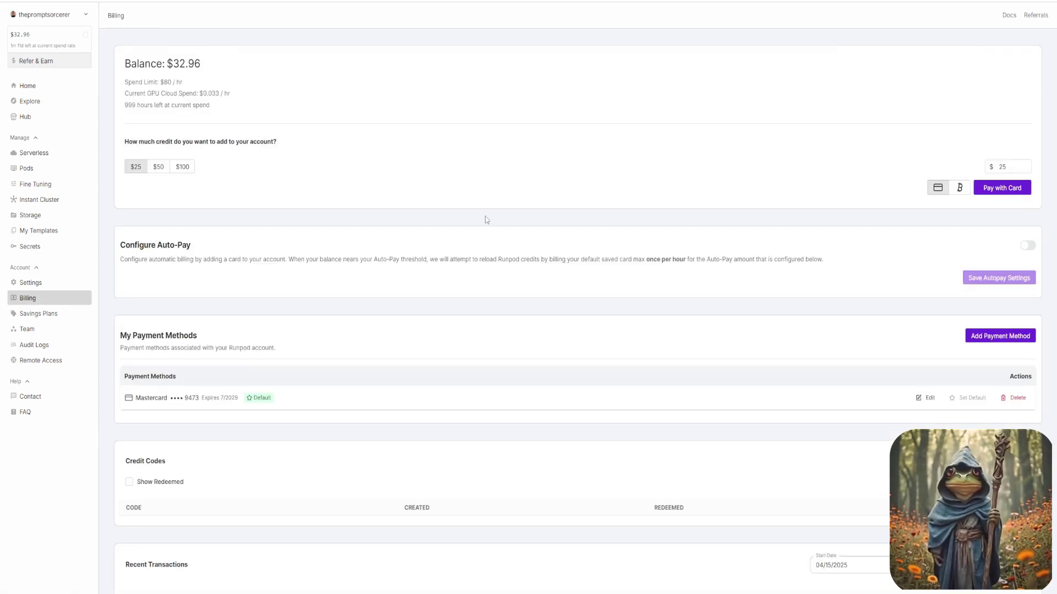
{"action": "left_click", "coordinate": [1016, 167]}
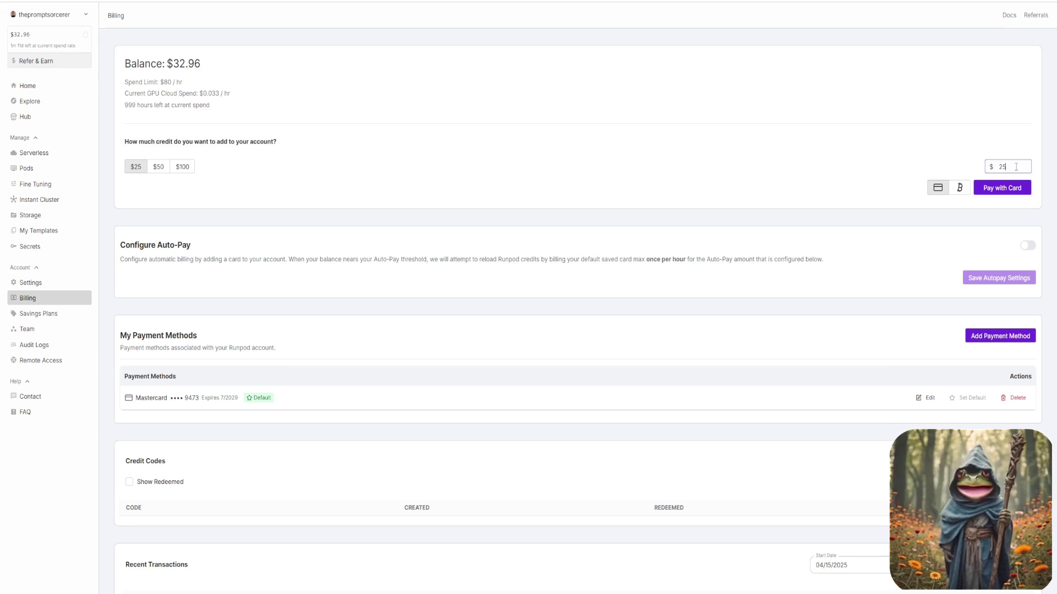
{"action": "key", "text": "BackSpace"}
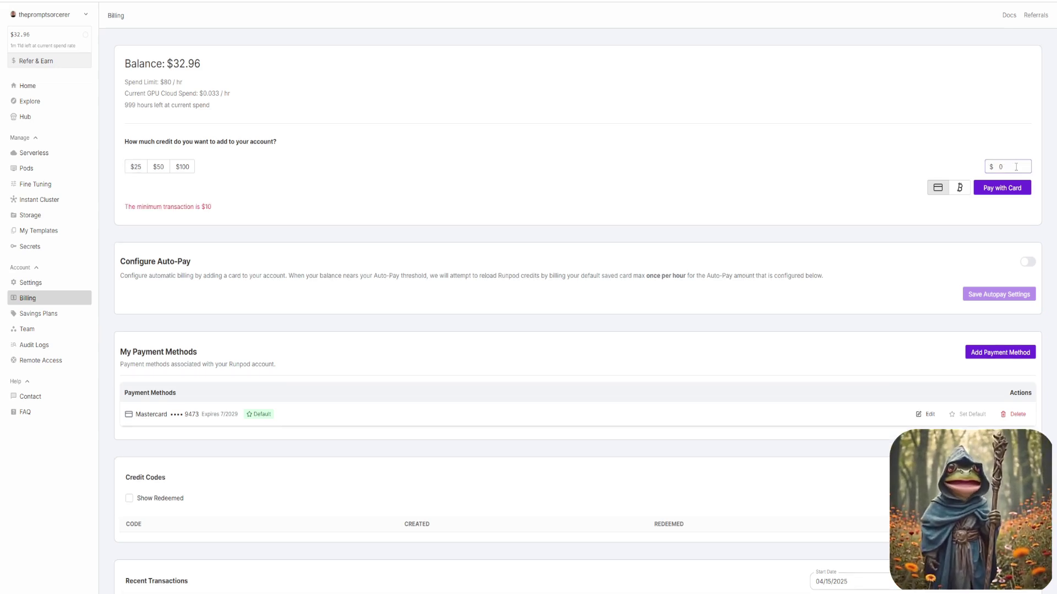
{"action": "type", "text": "10"}
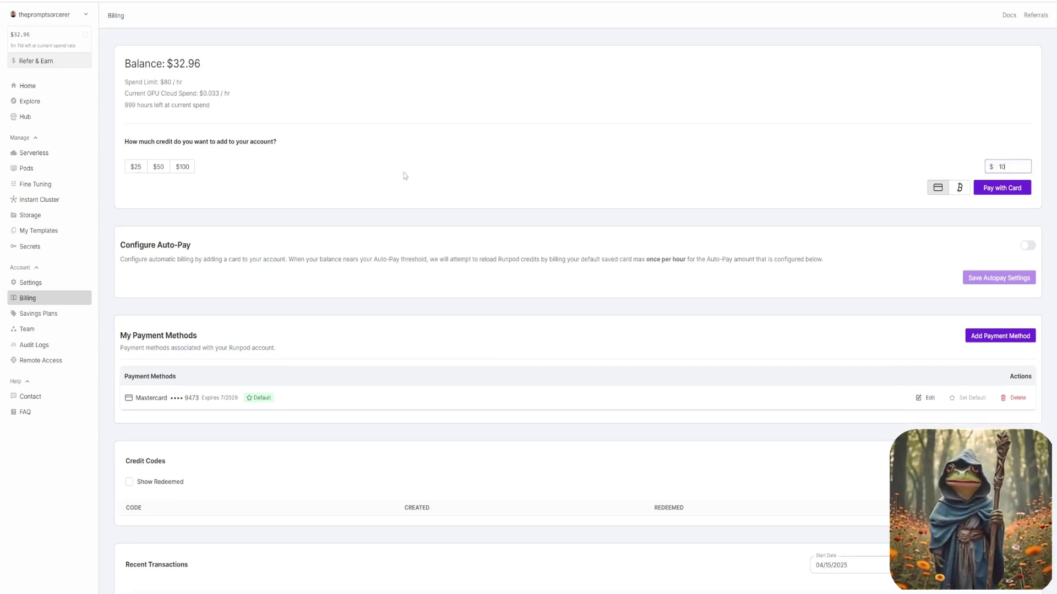
Step: In Pods, view Community Cloud GPU prices, then switch back to Secure Cloud
{"action": "left_click", "coordinate": [86, 173]}
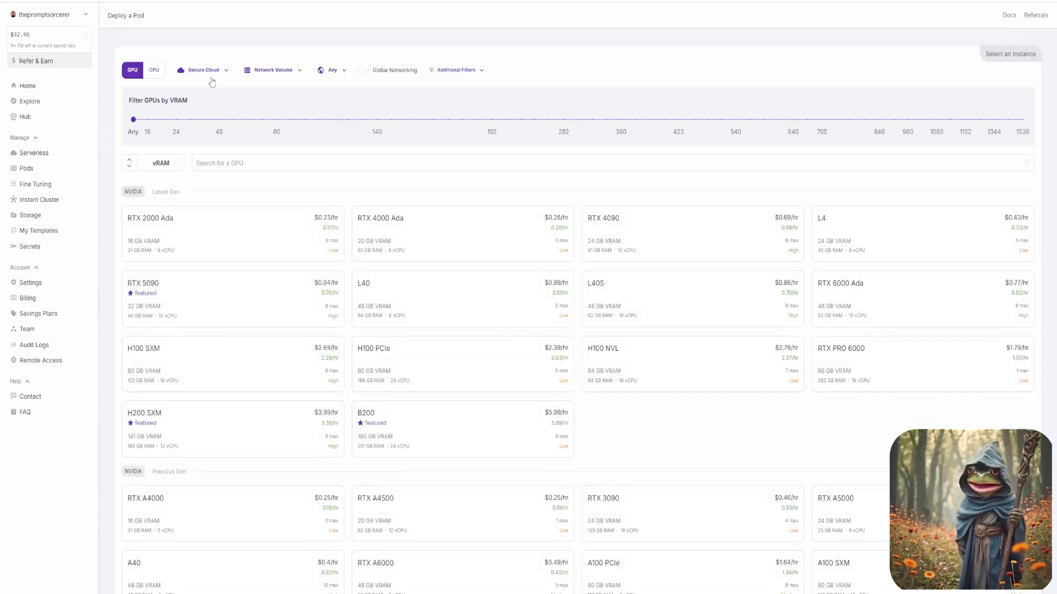
{"action": "left_click", "coordinate": [212, 76]}
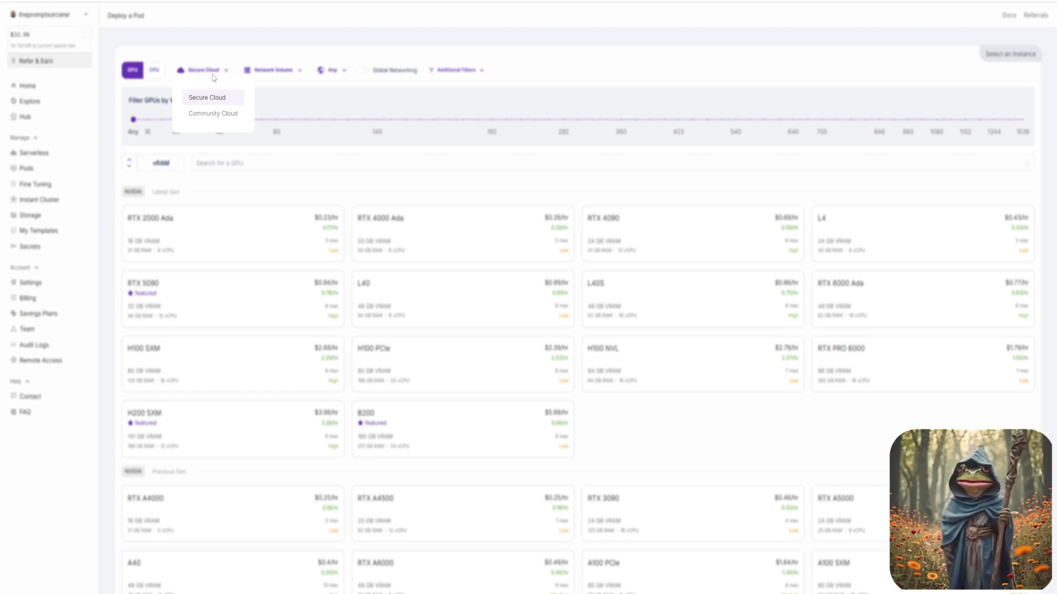
{"action": "left_click", "coordinate": [218, 115]}
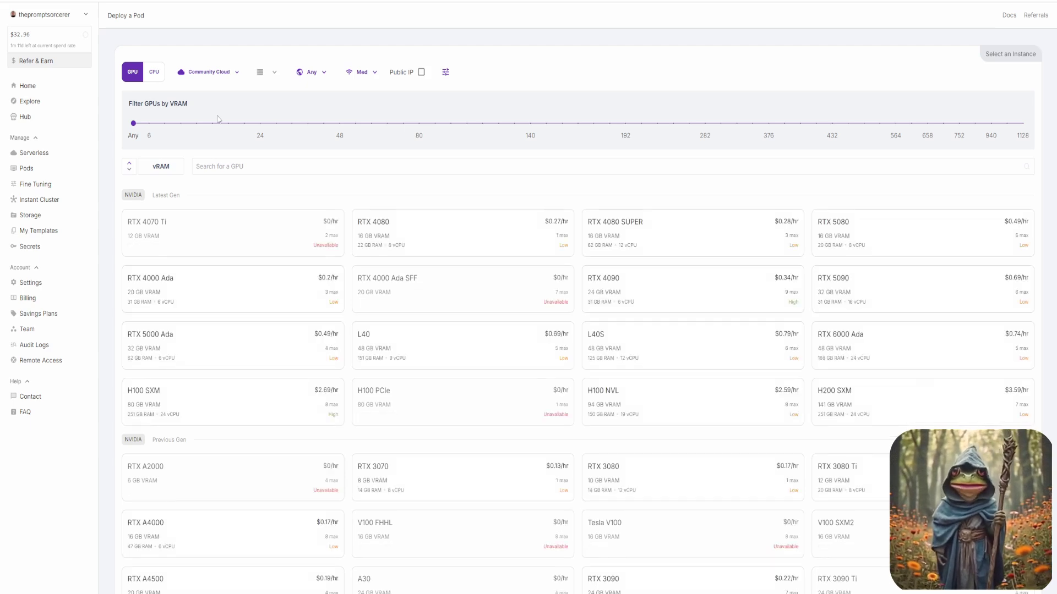
{"action": "left_click", "coordinate": [207, 72]}
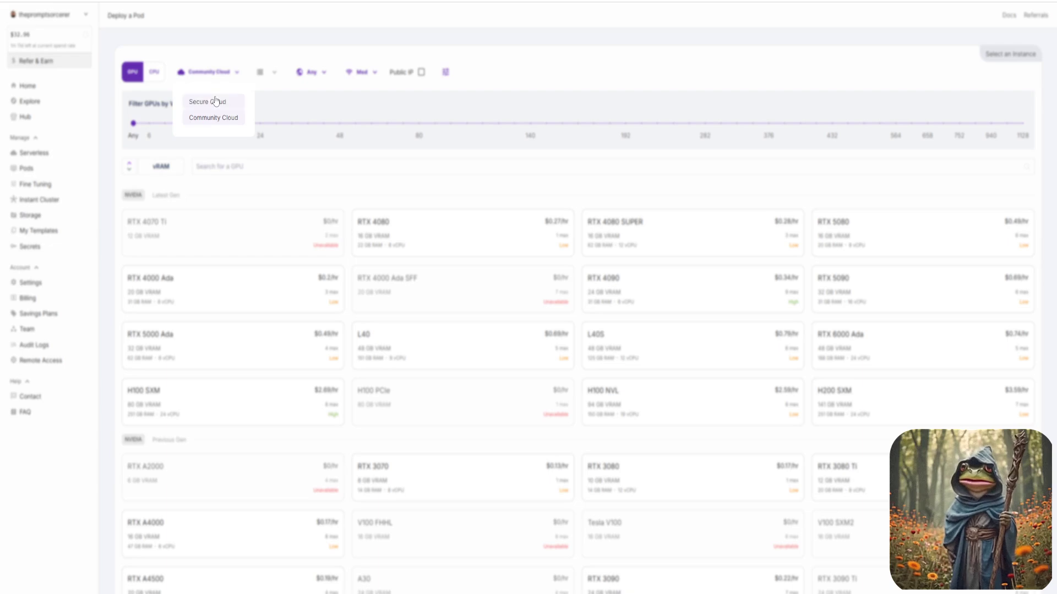
{"action": "left_click", "coordinate": [215, 101]}
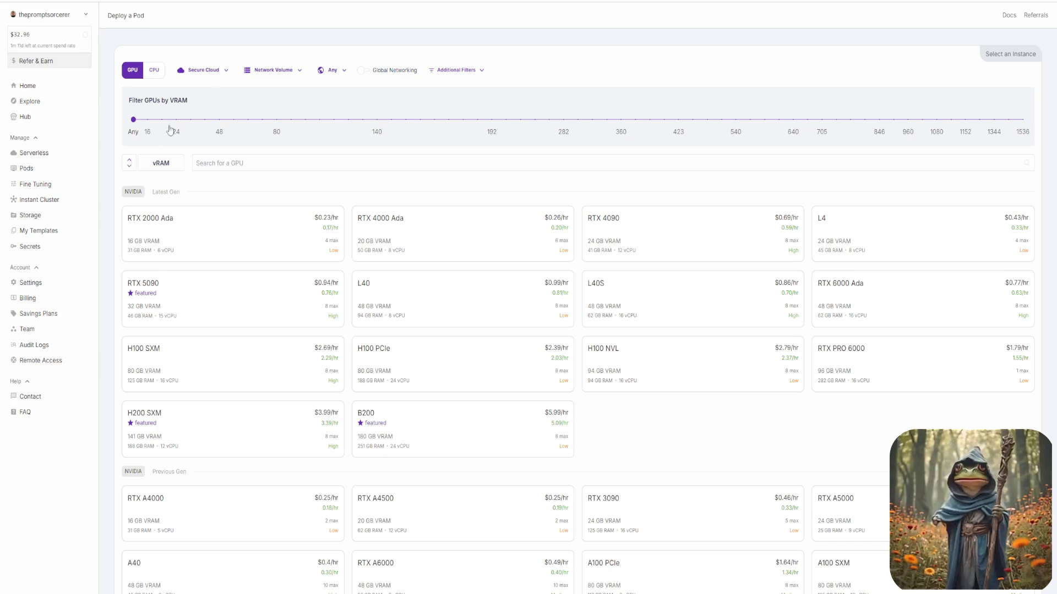
Step: Start a new network volume, compare datacenter GPU availability, and choose EU-RO-1
{"action": "left_click", "coordinate": [62, 219]}
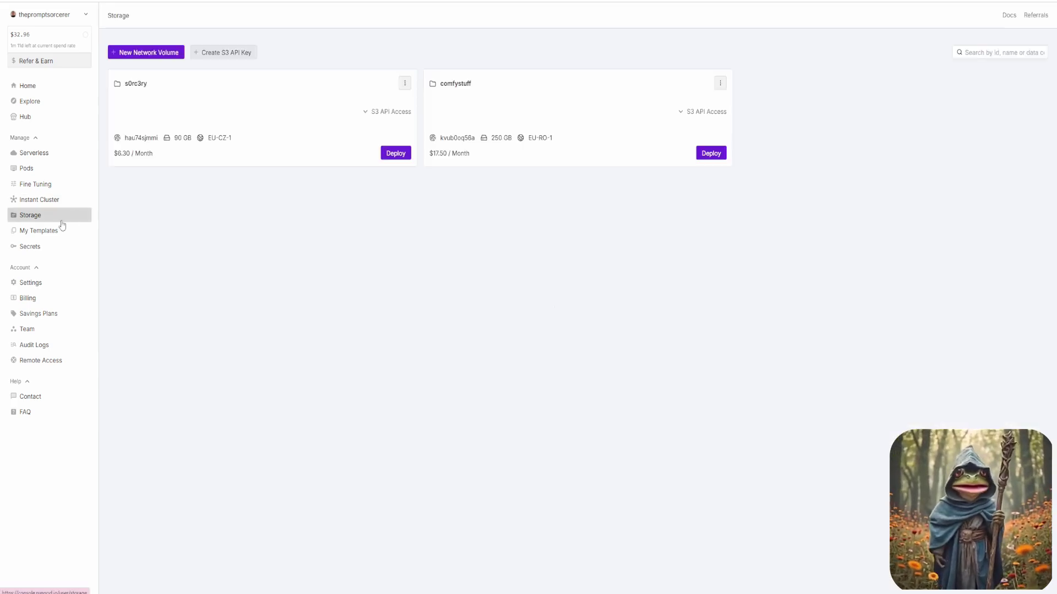
{"action": "left_click", "coordinate": [155, 53]}
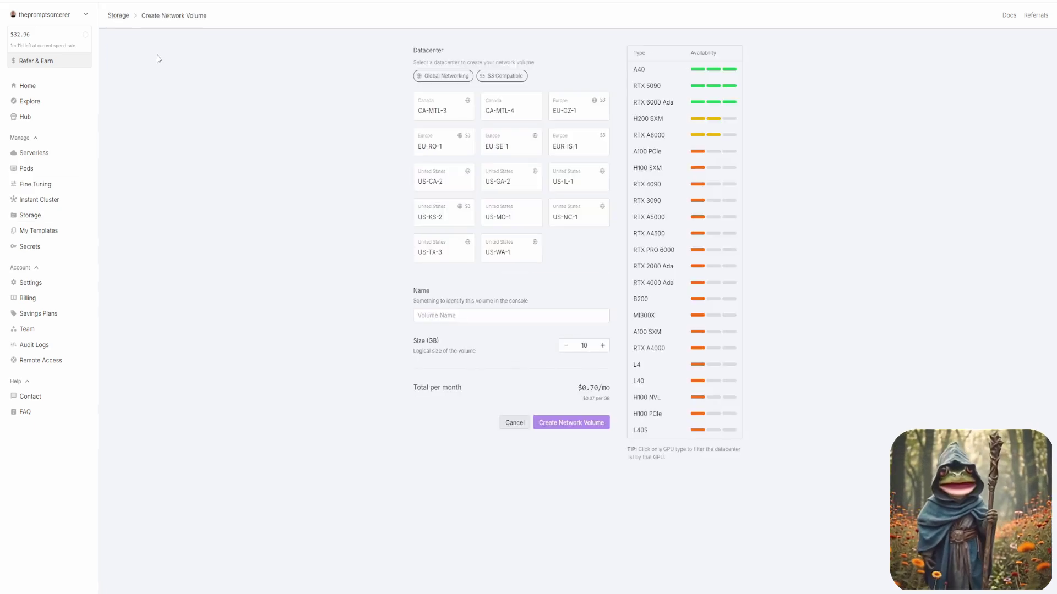
{"action": "left_click", "coordinate": [418, 109]}
{"action": "left_click", "coordinate": [498, 113]}
{"action": "left_click", "coordinate": [557, 115]}
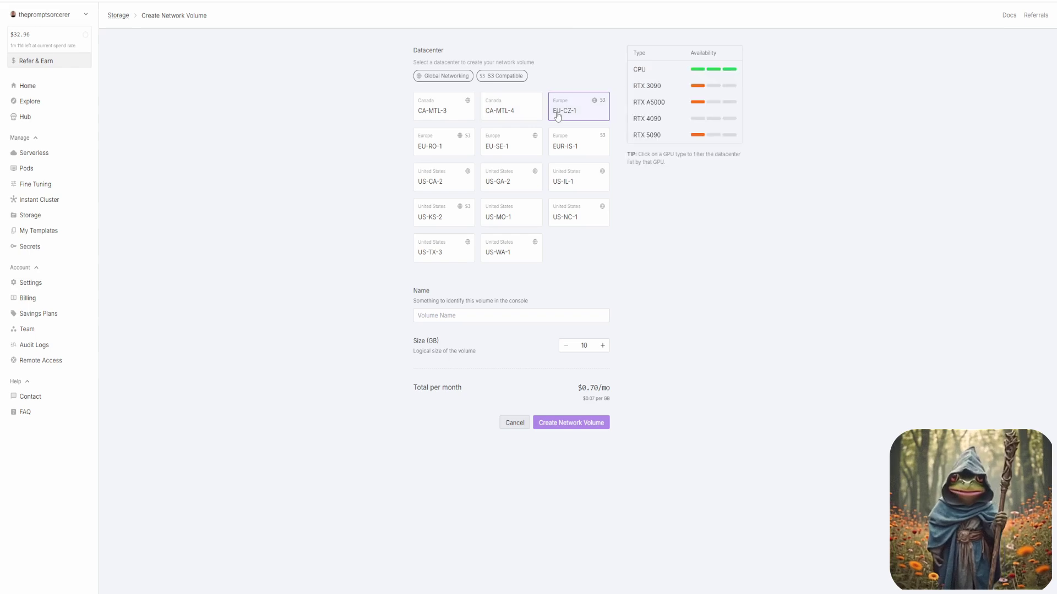
{"action": "left_click", "coordinate": [448, 149]}
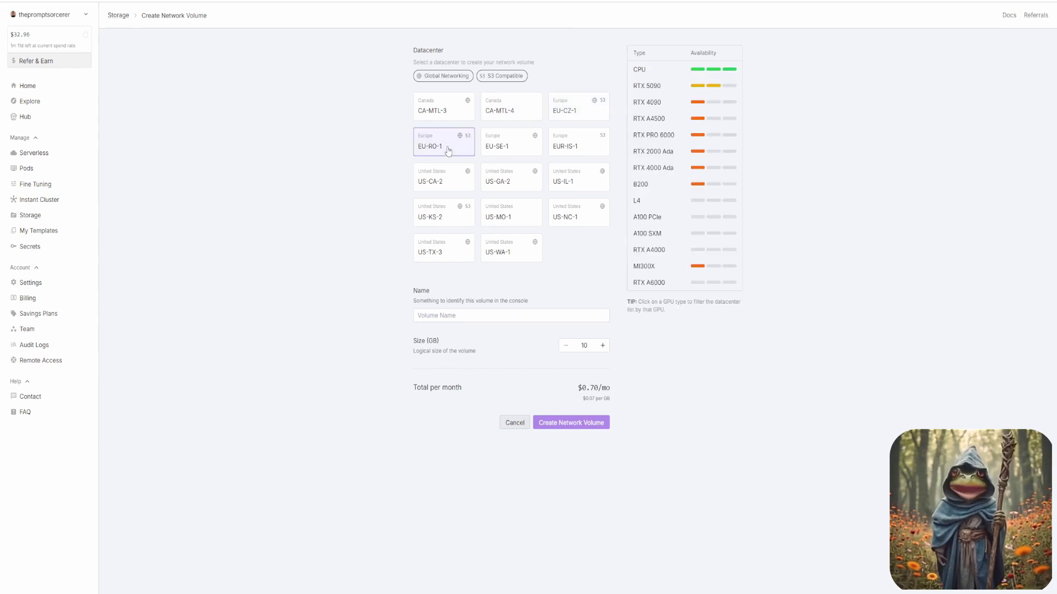
Step: Name the volume character_creation, set its size to 250 GB, and create it
{"action": "left_click", "coordinate": [505, 316]}
{"action": "type", "text": "character_creation"}
{"action": "double_click", "coordinate": [585, 346]}
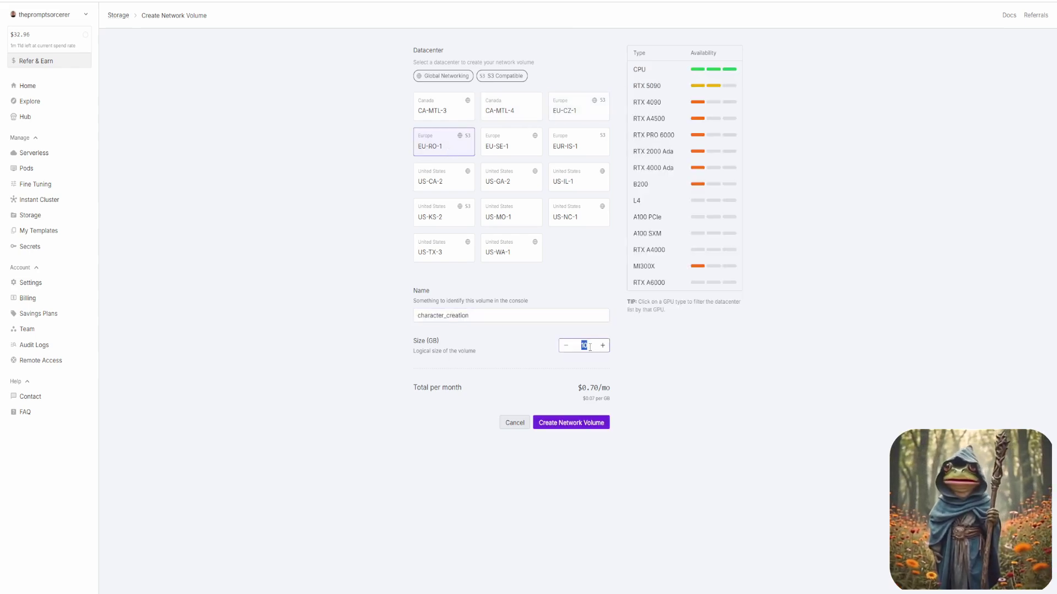
{"action": "type", "text": "250"}
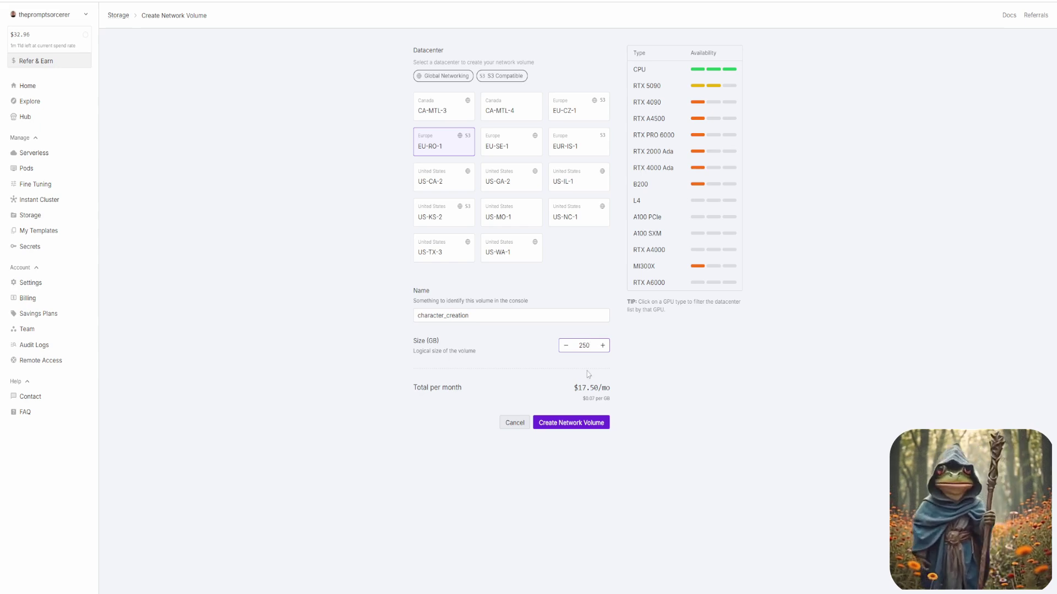
{"action": "left_click", "coordinate": [582, 425]}
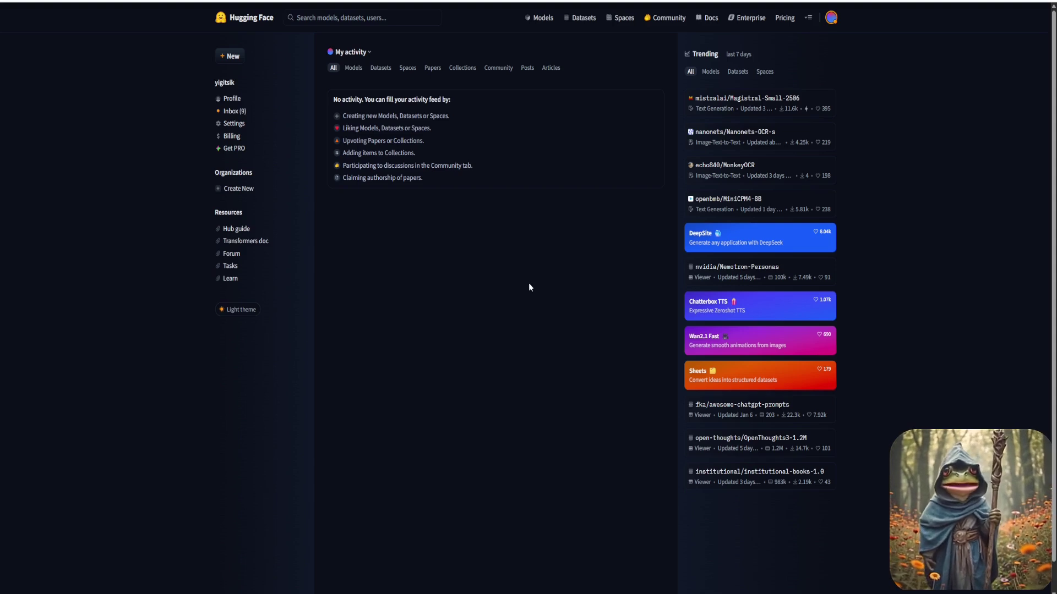
Step: Create a read-only Hugging Face access token named hf_runpod and copy its value
{"action": "left_click", "coordinate": [832, 18]}
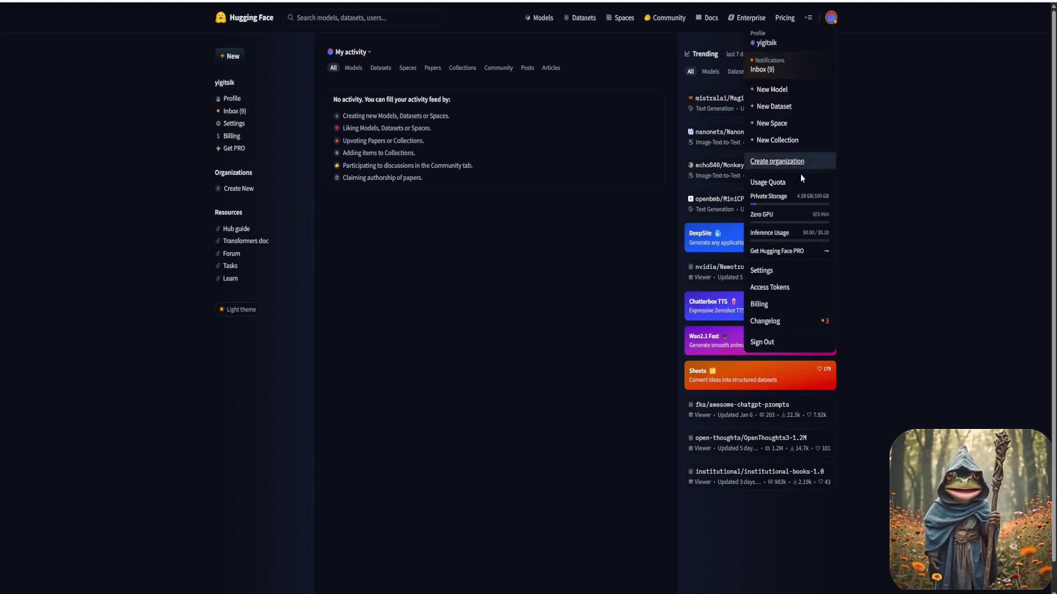
{"action": "left_click", "coordinate": [773, 291]}
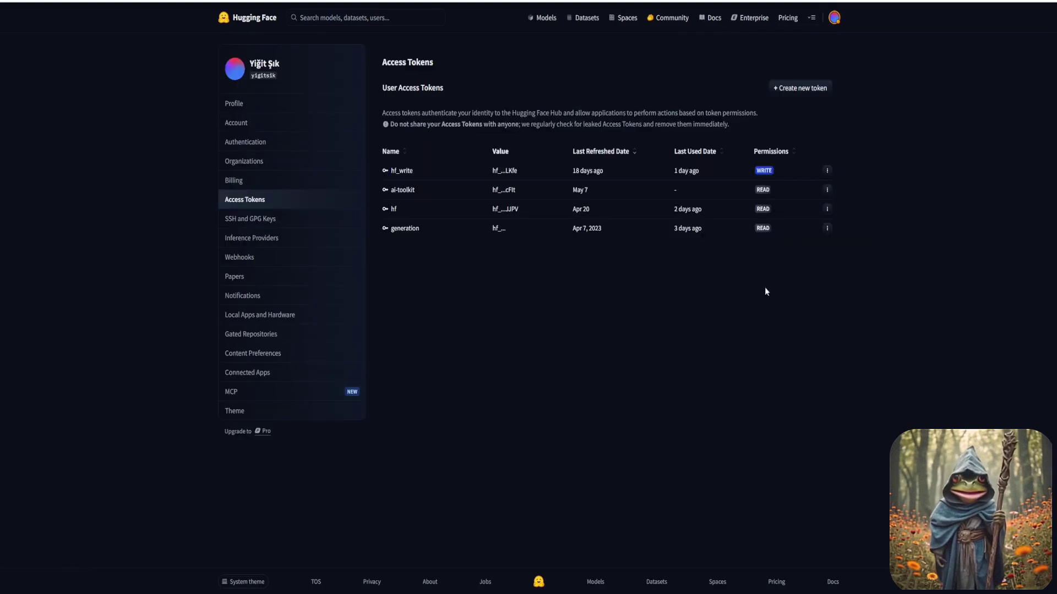
{"action": "left_click", "coordinate": [794, 90]}
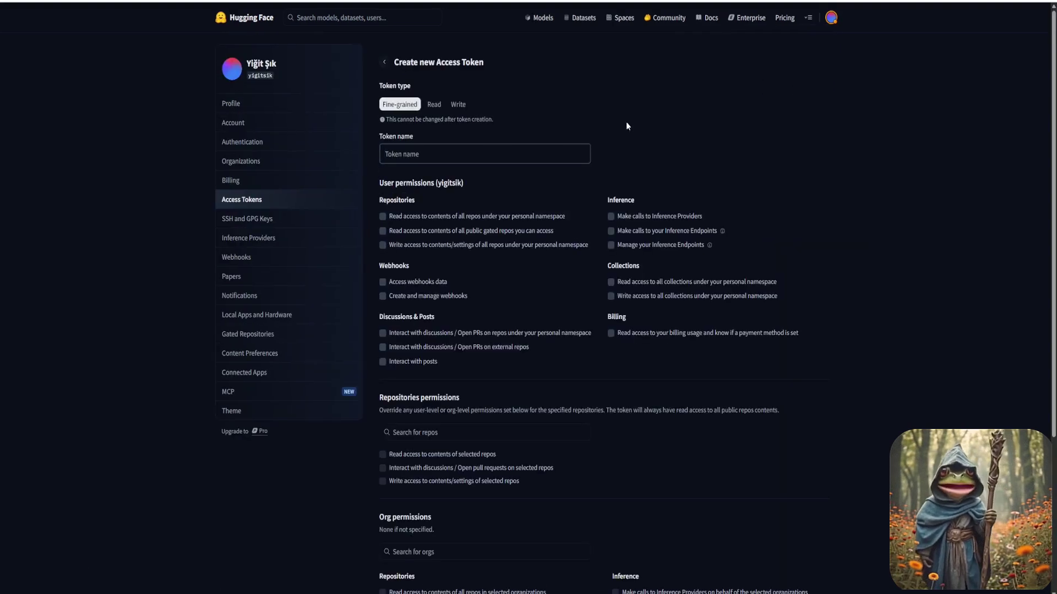
{"action": "left_click", "coordinate": [442, 106]}
{"action": "left_click", "coordinate": [453, 153]}
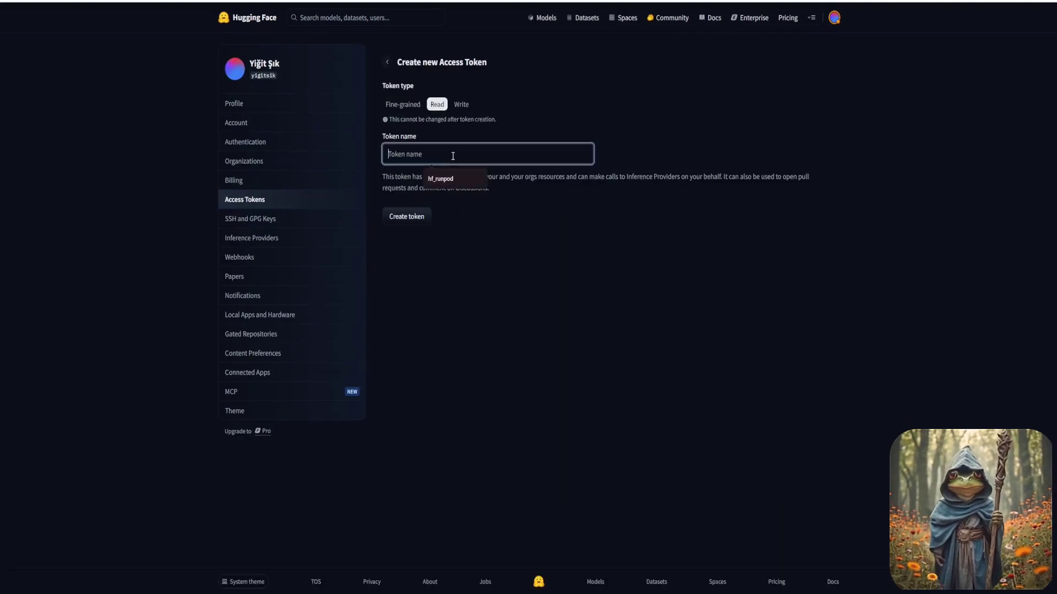
{"action": "left_click", "coordinate": [448, 180]}
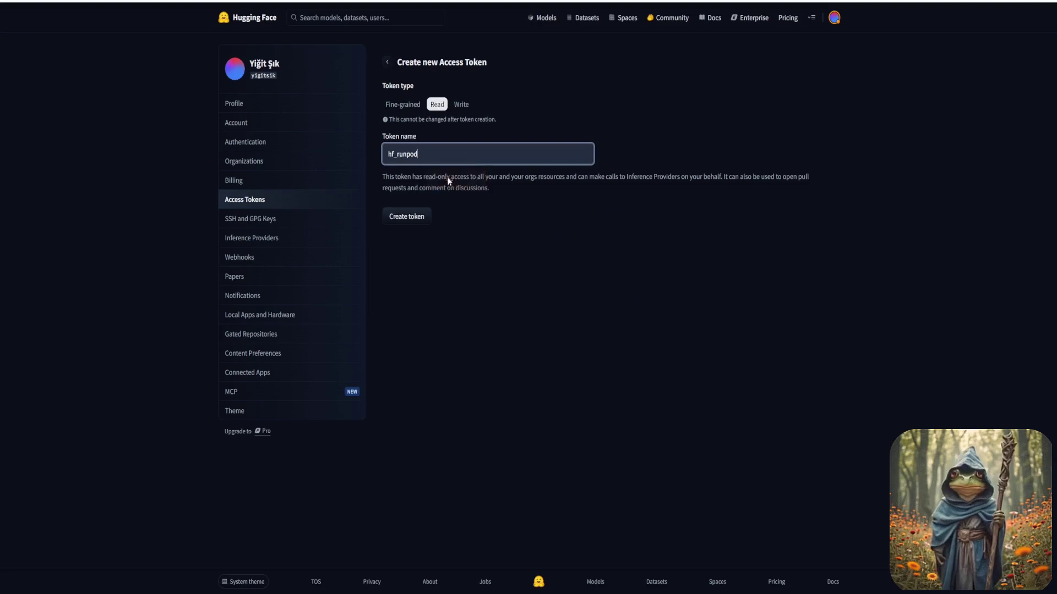
{"action": "left_click", "coordinate": [420, 216]}
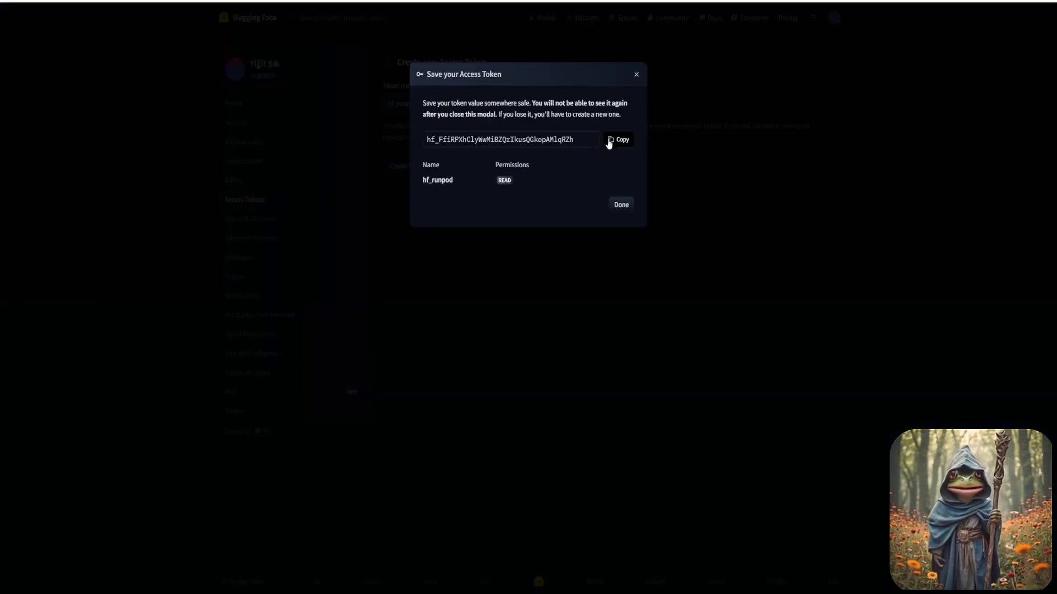
{"action": "left_click", "coordinate": [609, 141]}
{"action": "left_click", "coordinate": [153, 2]}
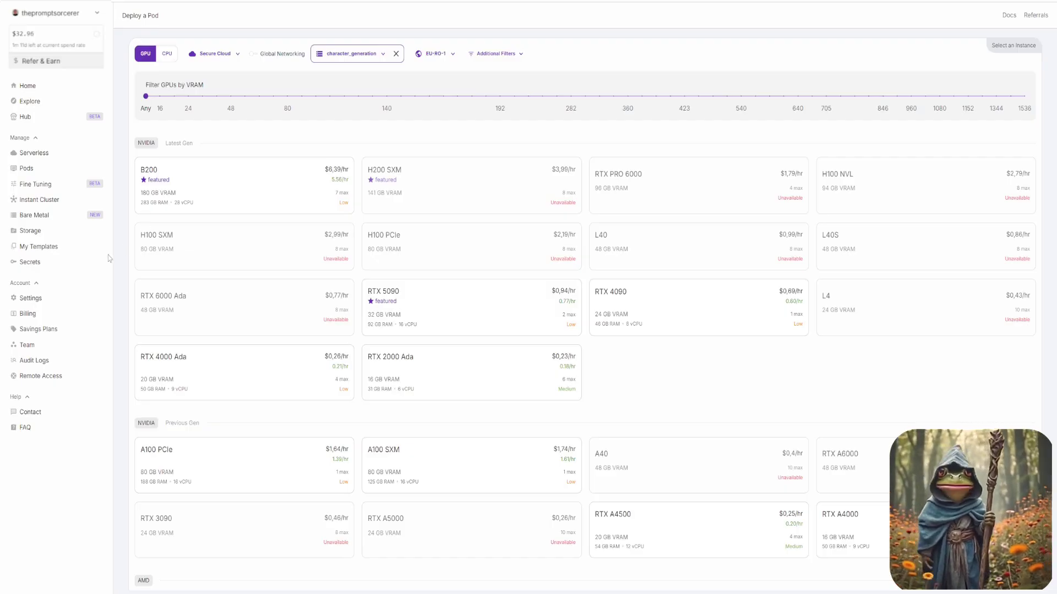
Step: Create a RunPod secret named hf_token holding the pasted Hugging Face token
{"action": "left_click", "coordinate": [82, 270]}
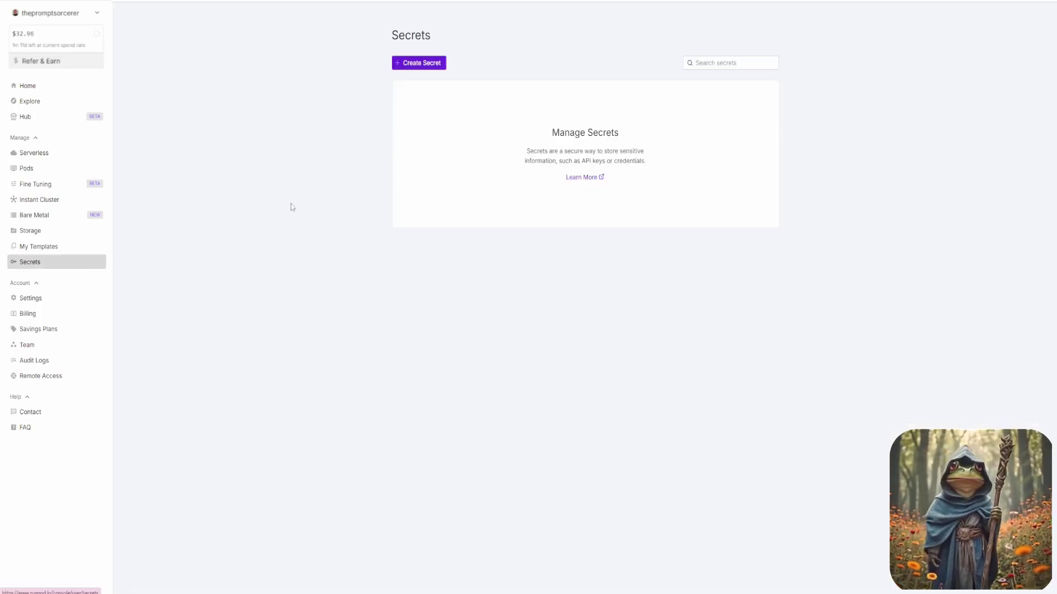
{"action": "left_click", "coordinate": [421, 63]}
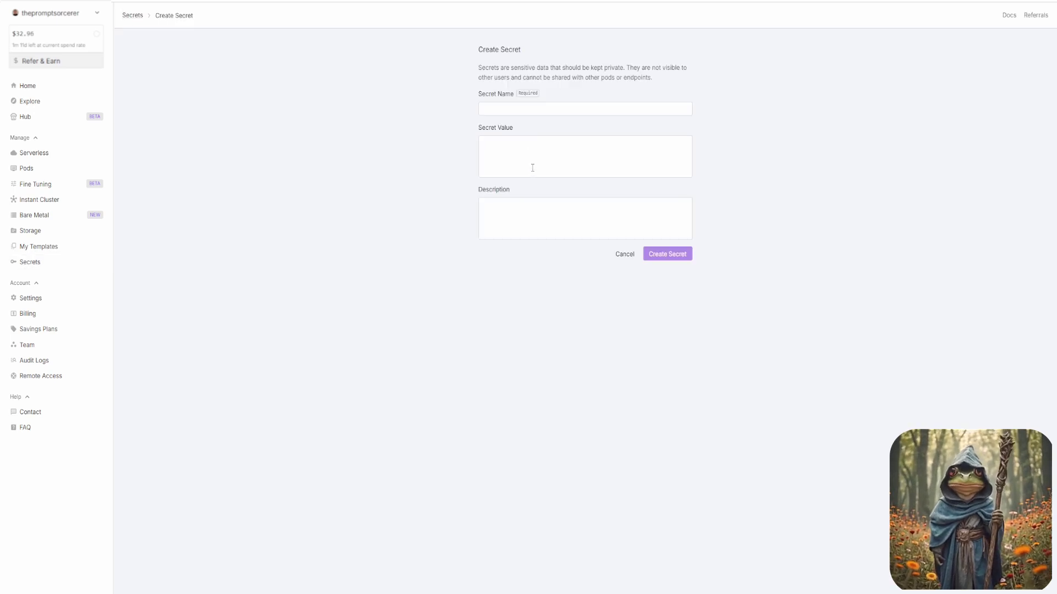
{"action": "left_click", "coordinate": [532, 167]}
{"action": "key", "text": "ctrl+v"}
{"action": "left_click", "coordinate": [533, 109]}
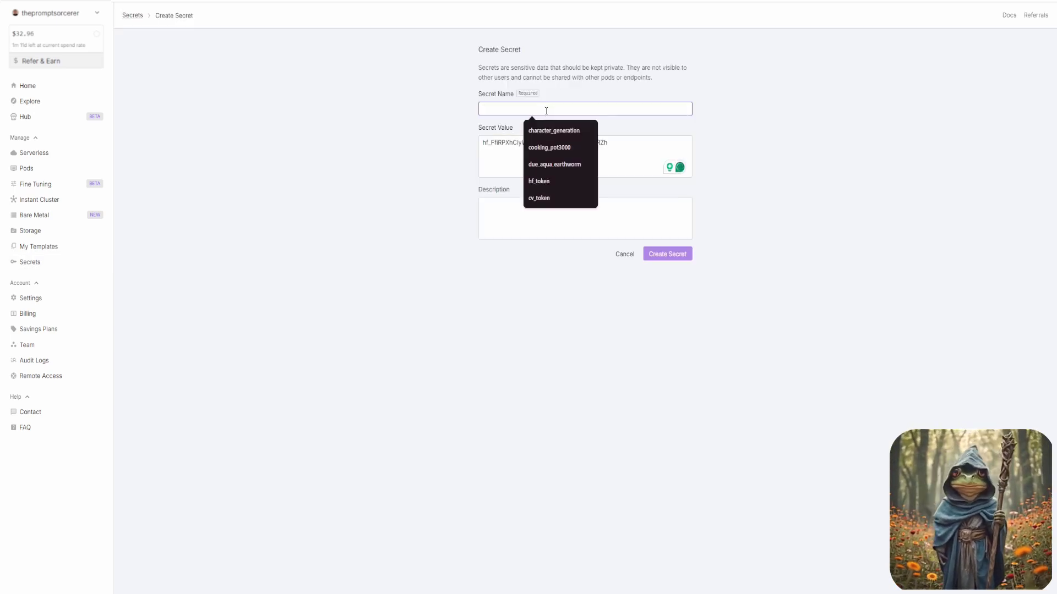
{"action": "left_click", "coordinate": [550, 177]}
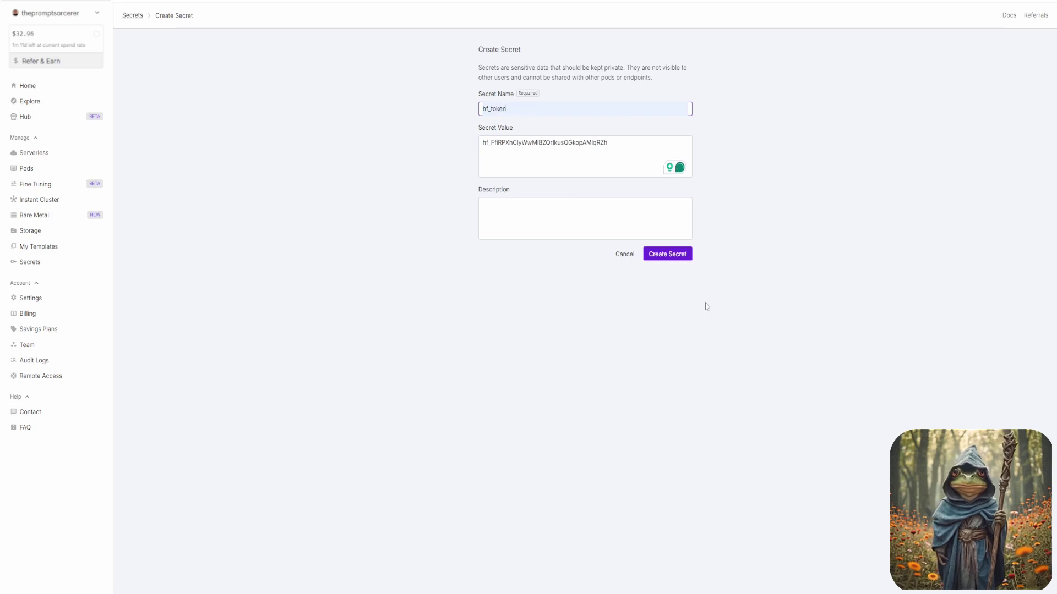
{"action": "left_click", "coordinate": [673, 256]}
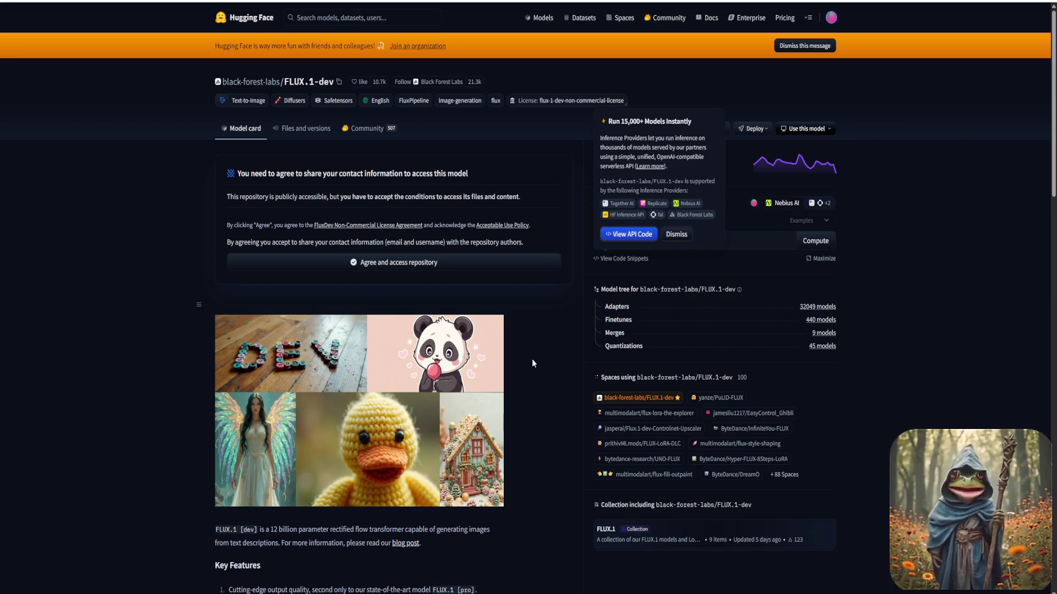
Step: Agree to the FLUX.1-dev access conditions to unlock the gated repository
{"action": "left_click", "coordinate": [398, 264]}
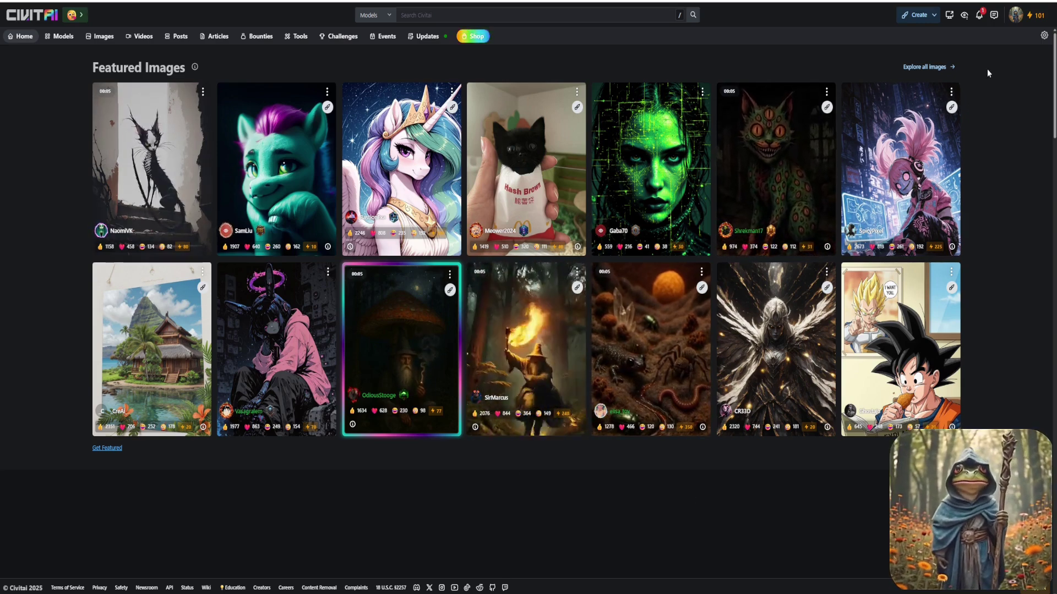
Step: In Civitai account settings, add an API key named cv_token and copy its value
{"action": "left_click", "coordinate": [1016, 16]}
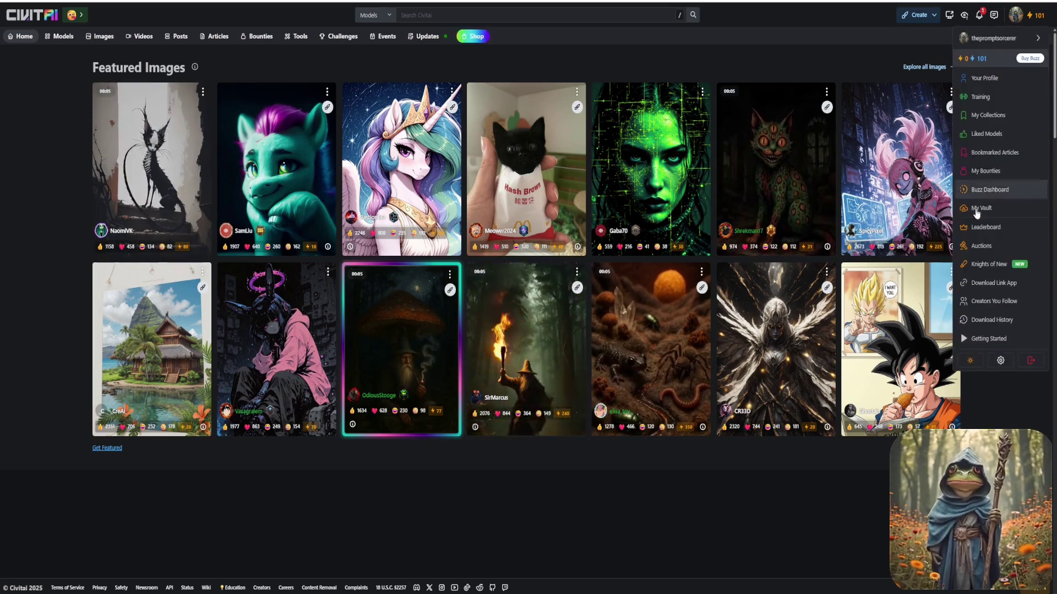
{"action": "left_click", "coordinate": [1000, 360]}
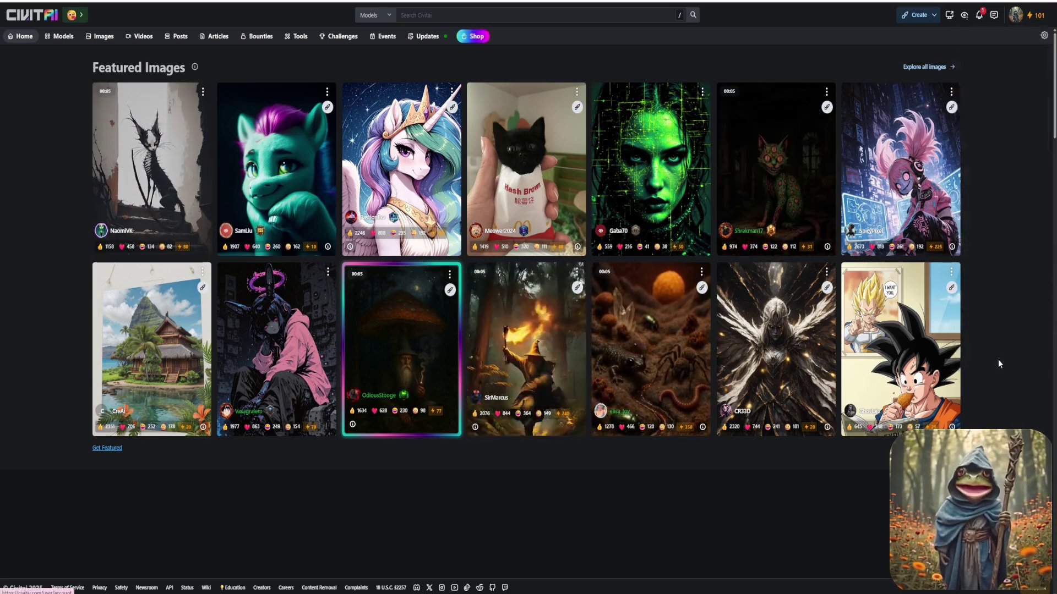
{"action": "scroll", "coordinate": [724, 371], "scroll_direction": "down", "scroll_amount": 20}
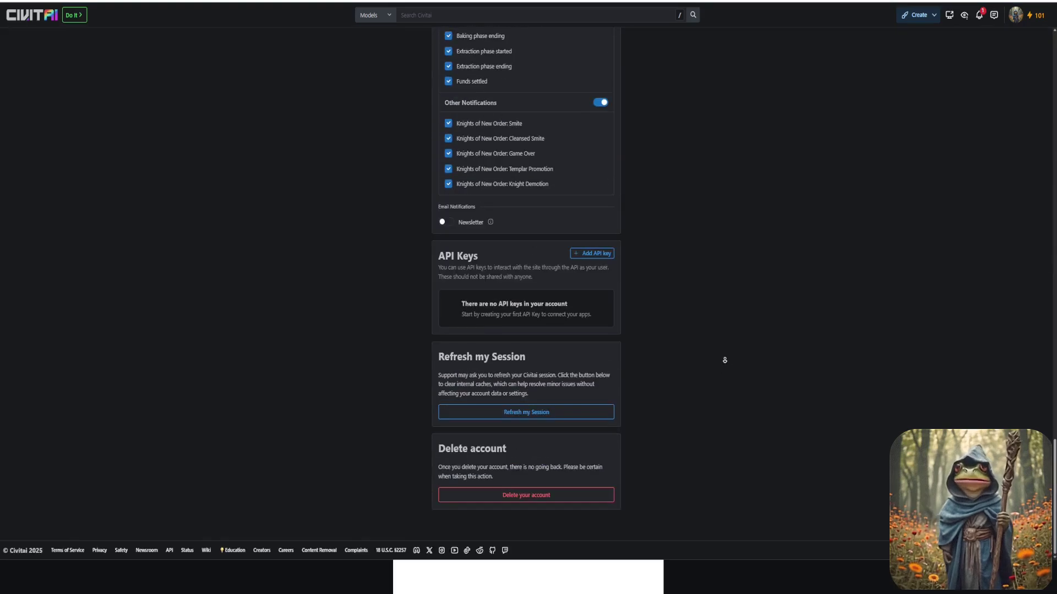
{"action": "left_click", "coordinate": [598, 255]}
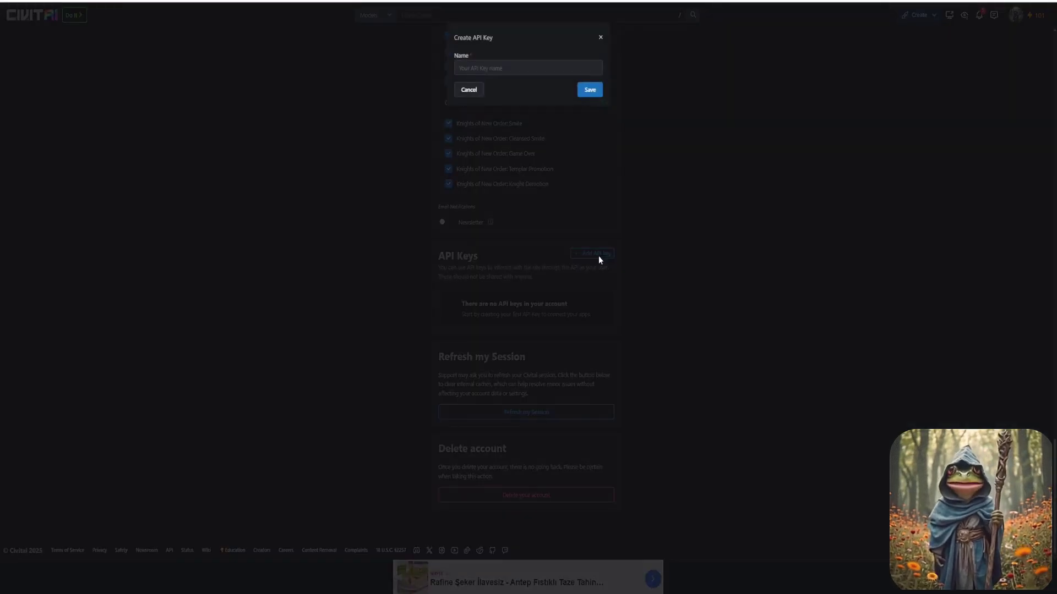
{"action": "left_click", "coordinate": [514, 67]}
{"action": "type", "text": "cv_token"}
{"action": "left_click", "coordinate": [589, 91]}
{"action": "left_click", "coordinate": [594, 70]}
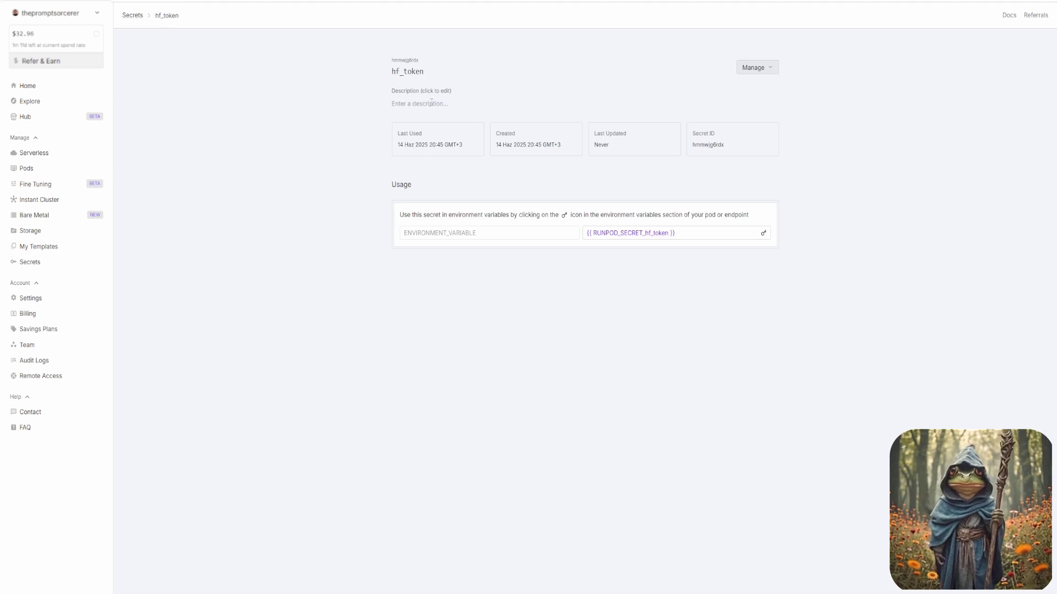
Step: Create a RunPod secret named cv_token holding the pasted Civitai API key
{"action": "left_click", "coordinate": [56, 262]}
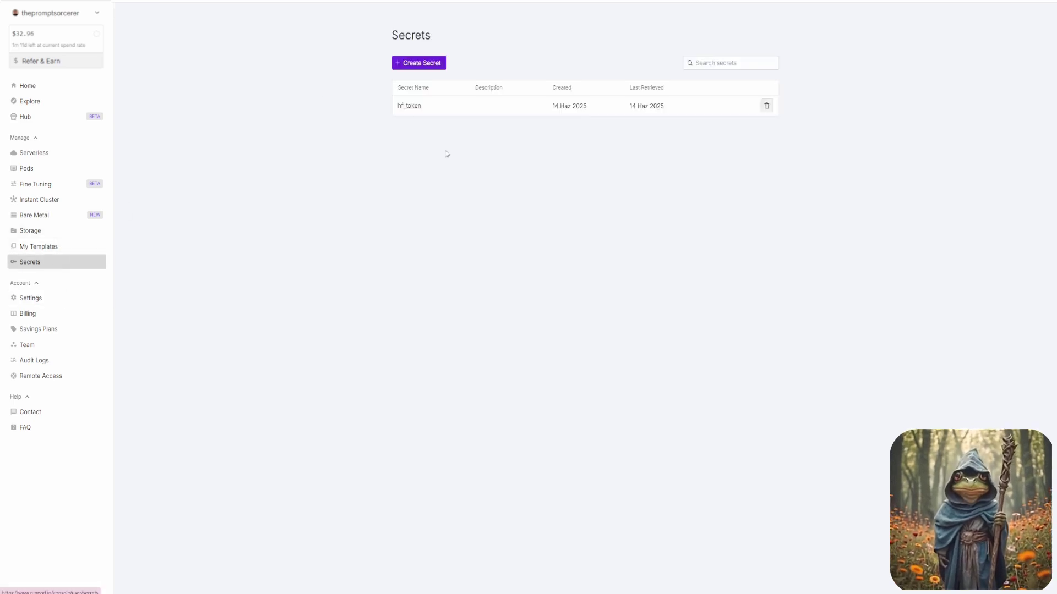
{"action": "left_click", "coordinate": [435, 64]}
{"action": "left_click", "coordinate": [536, 142]}
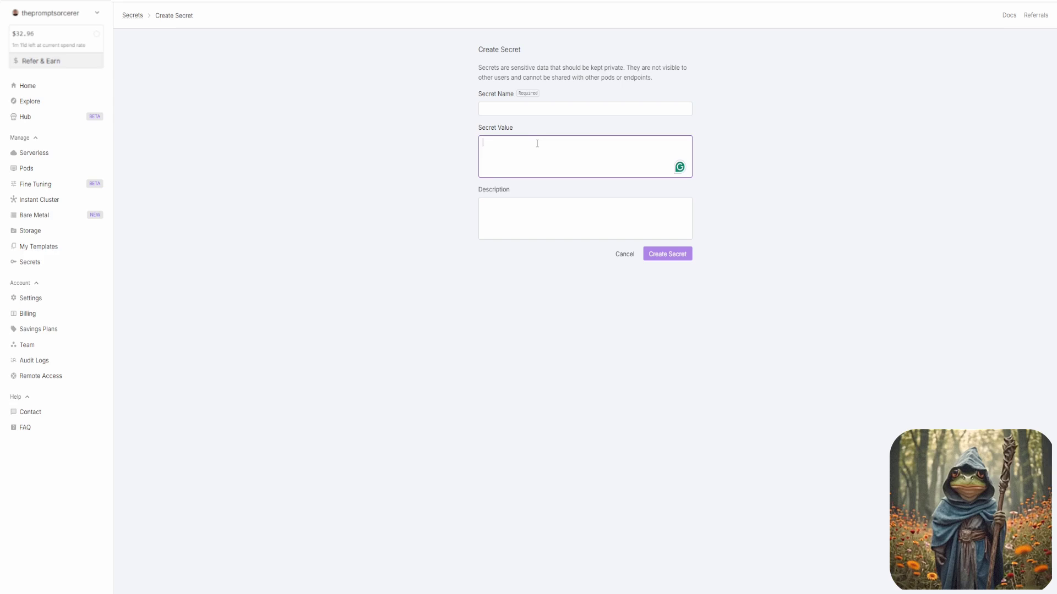
{"action": "key", "text": "ctrl+v"}
{"action": "left_click", "coordinate": [542, 109]}
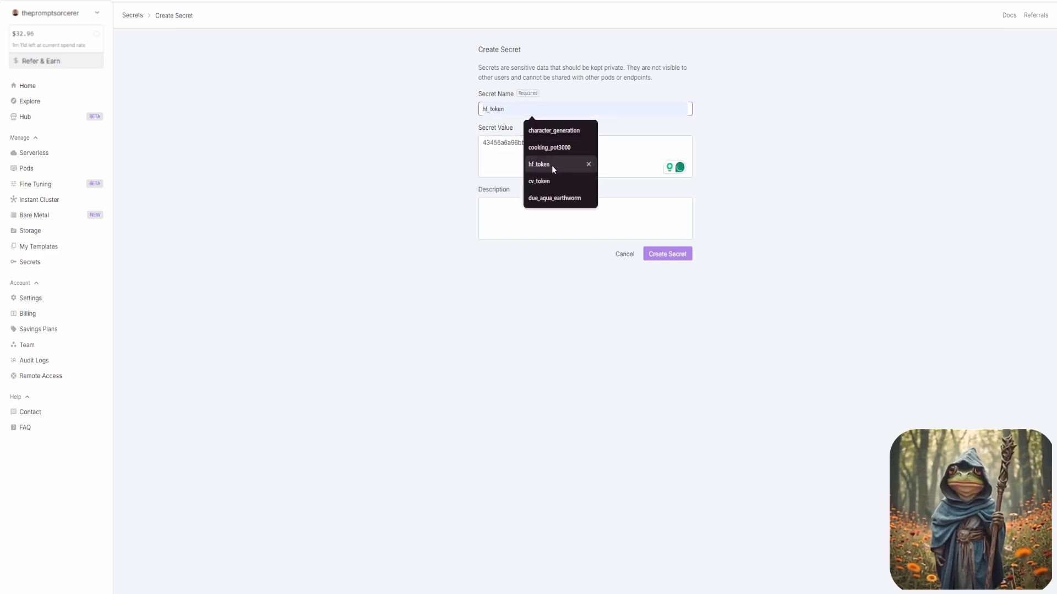
{"action": "left_click", "coordinate": [552, 181]}
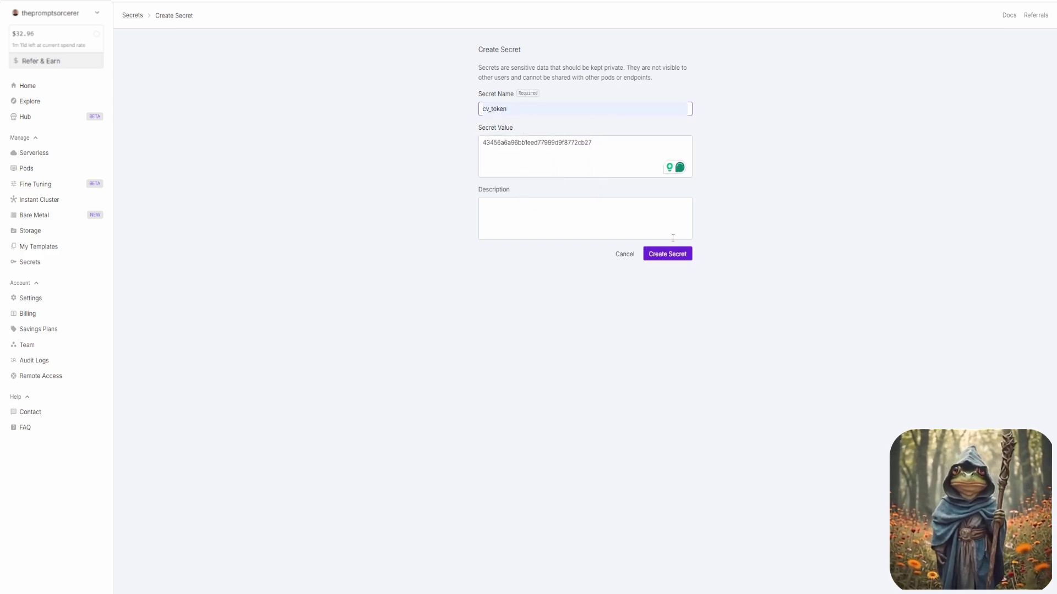
{"action": "left_click", "coordinate": [667, 253]}
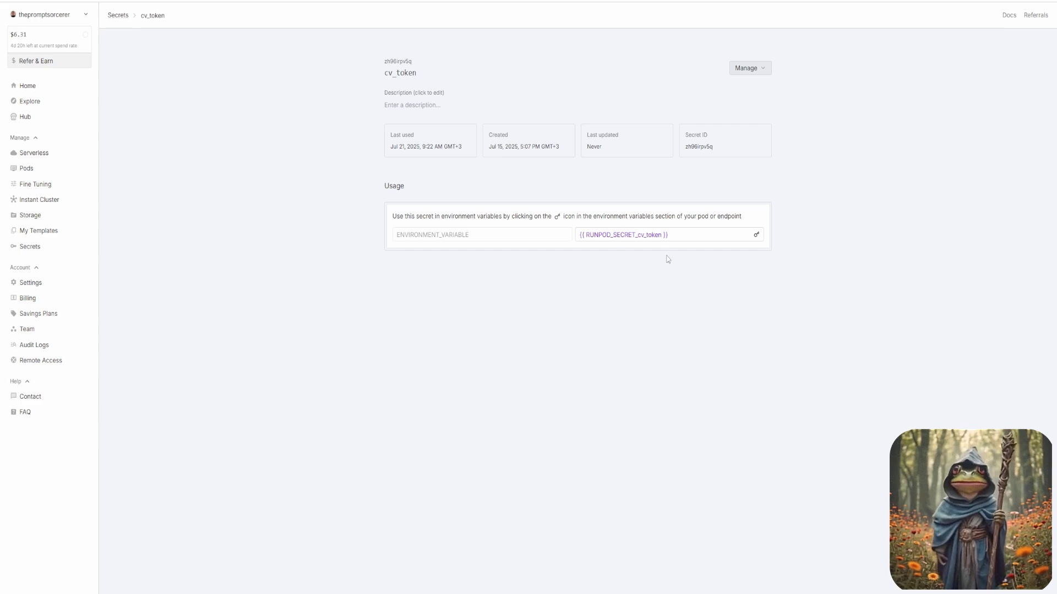
{"action": "left_click", "coordinate": [83, 246]}
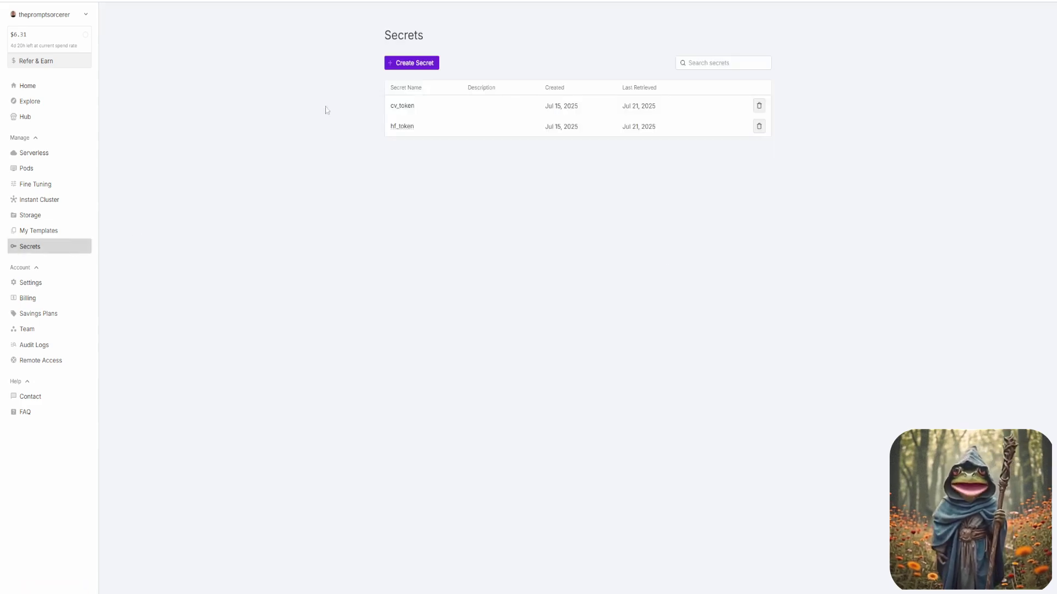
Step: Add a secret named pt_token with the pasted token as its value
{"action": "left_click", "coordinate": [392, 65]}
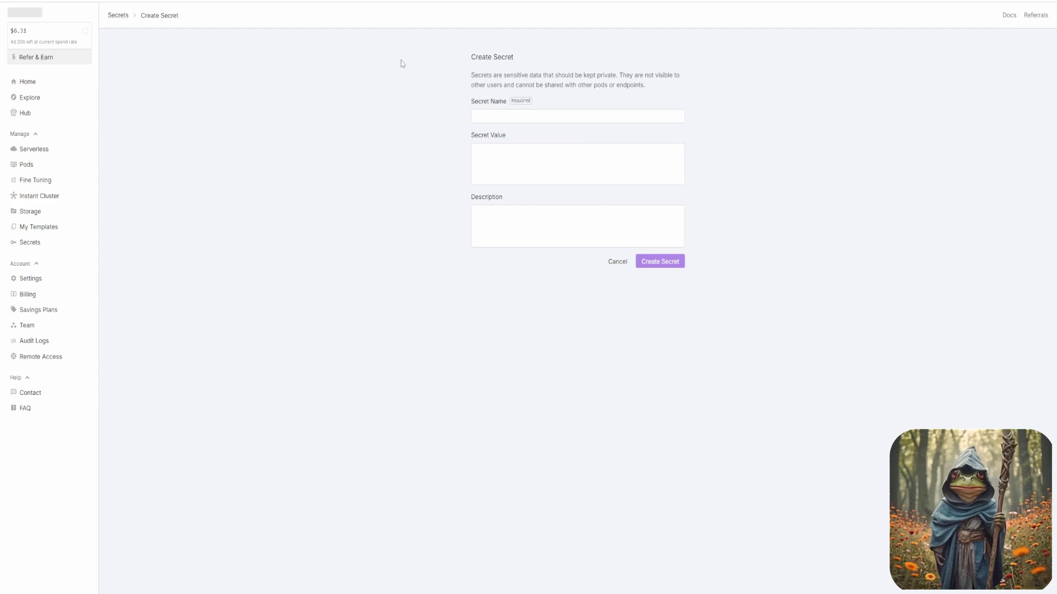
{"action": "left_click", "coordinate": [529, 117]}
{"action": "type", "text": "pt_"}
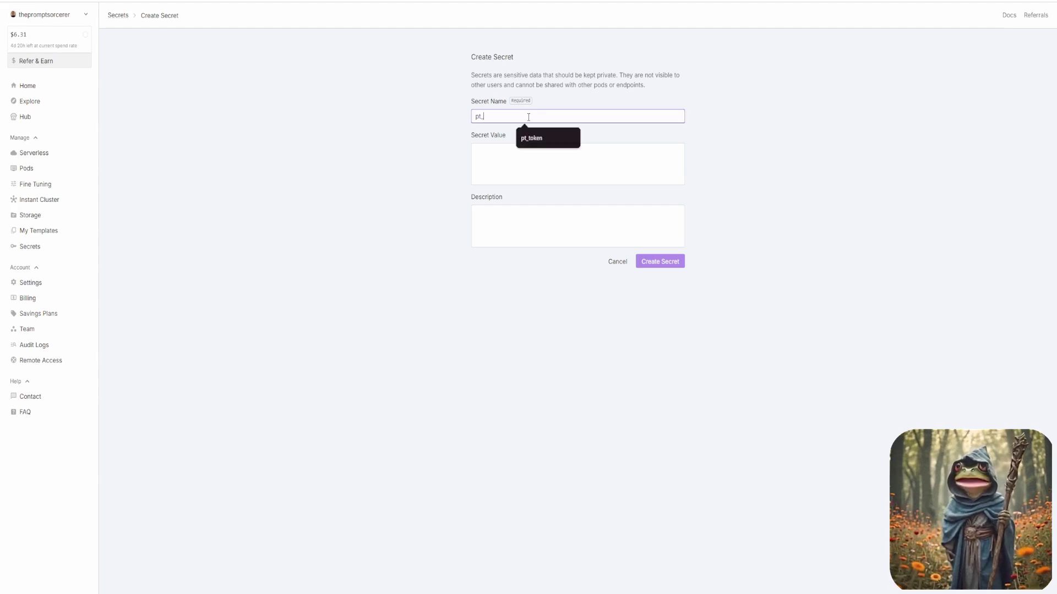
{"action": "type", "text": "token"}
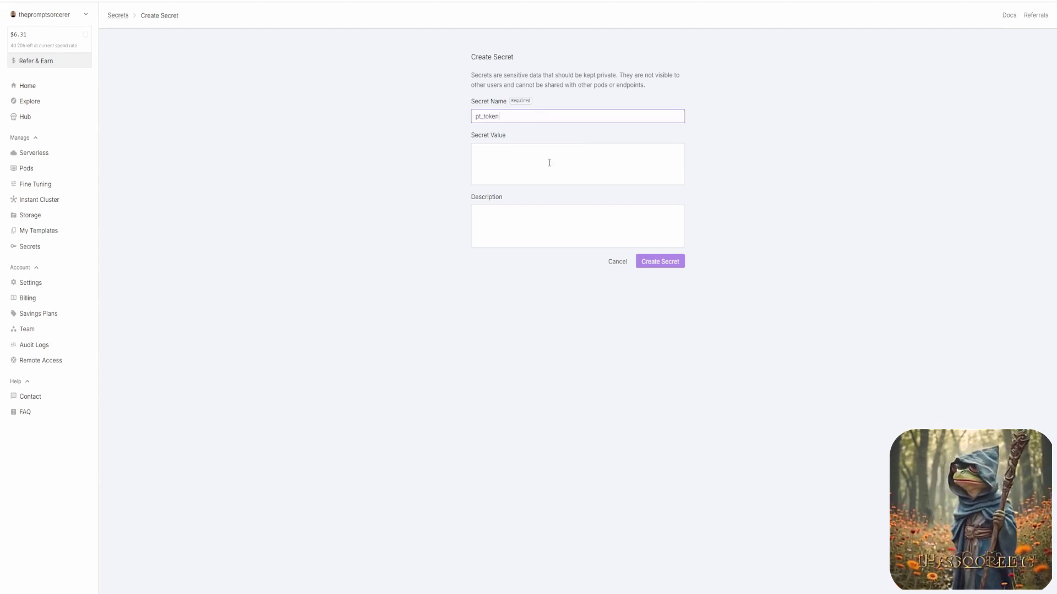
{"action": "left_click", "coordinate": [550, 162]}
{"action": "key", "text": "ctrl+v"}
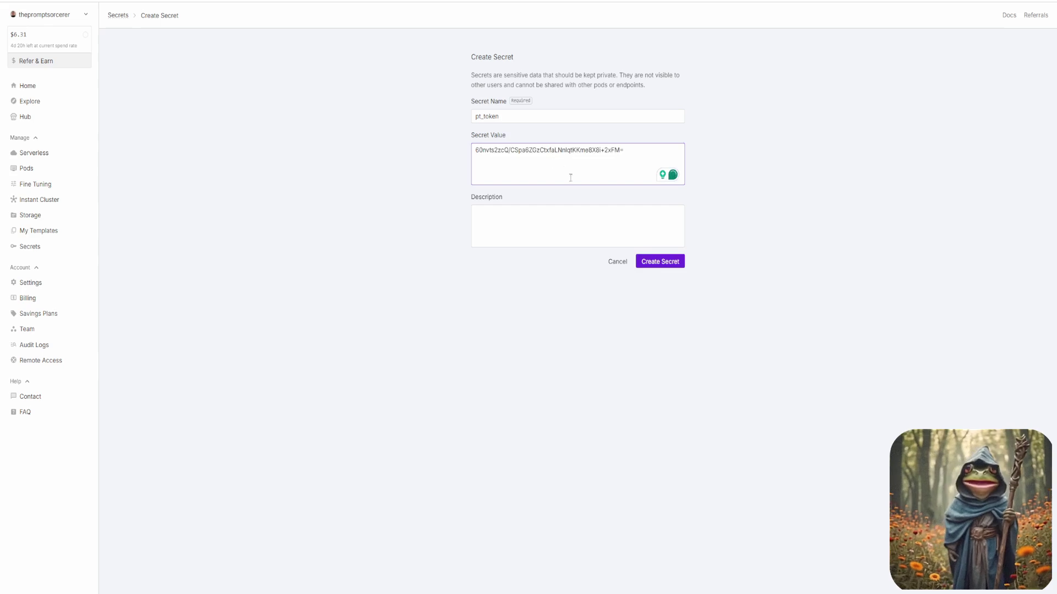
{"action": "left_click", "coordinate": [664, 262]}
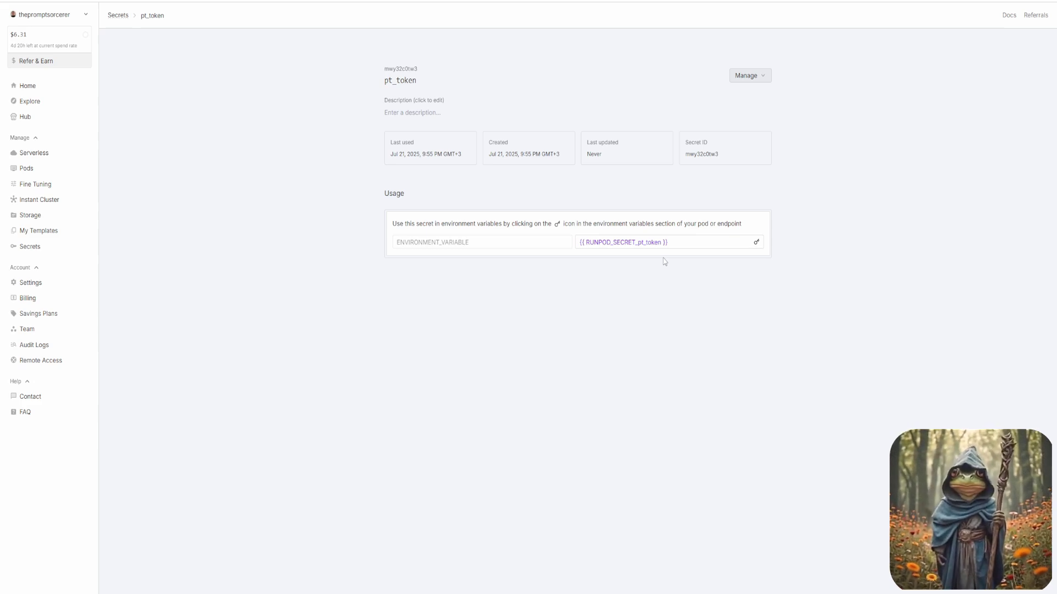
Step: Filter the Deploy a Pod GPU list to the character_creation volume, NVME disks and 48 GB RAM per GPU
{"action": "left_click", "coordinate": [88, 175]}
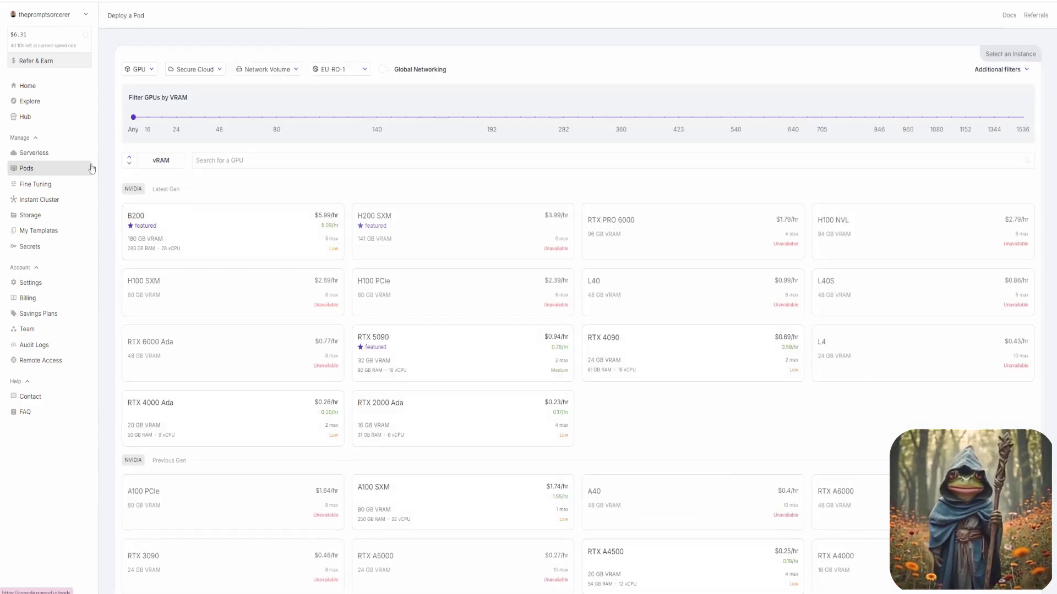
{"action": "left_click", "coordinate": [262, 71]}
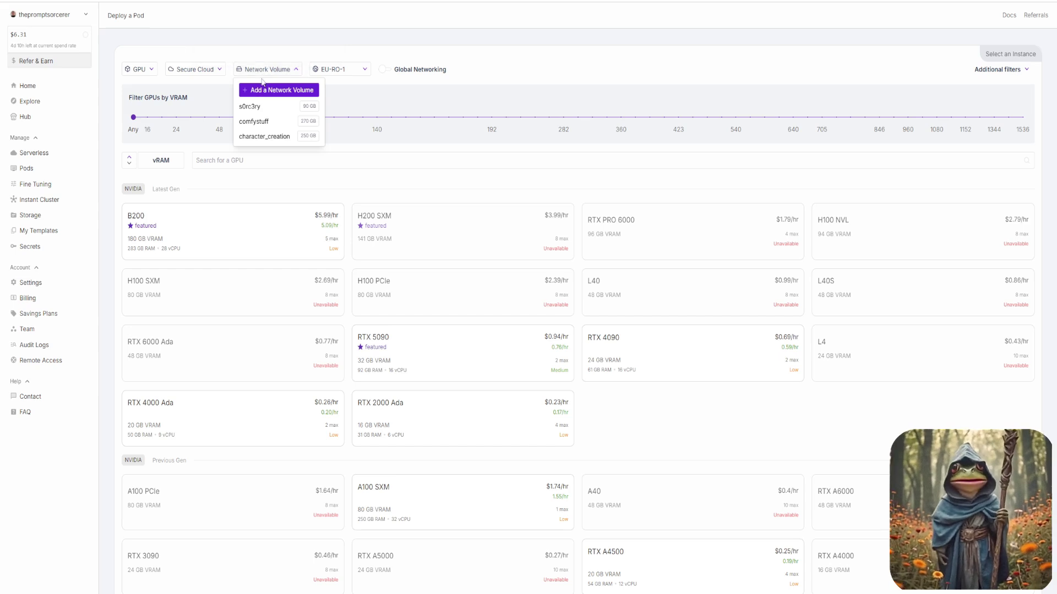
{"action": "left_click", "coordinate": [278, 136]}
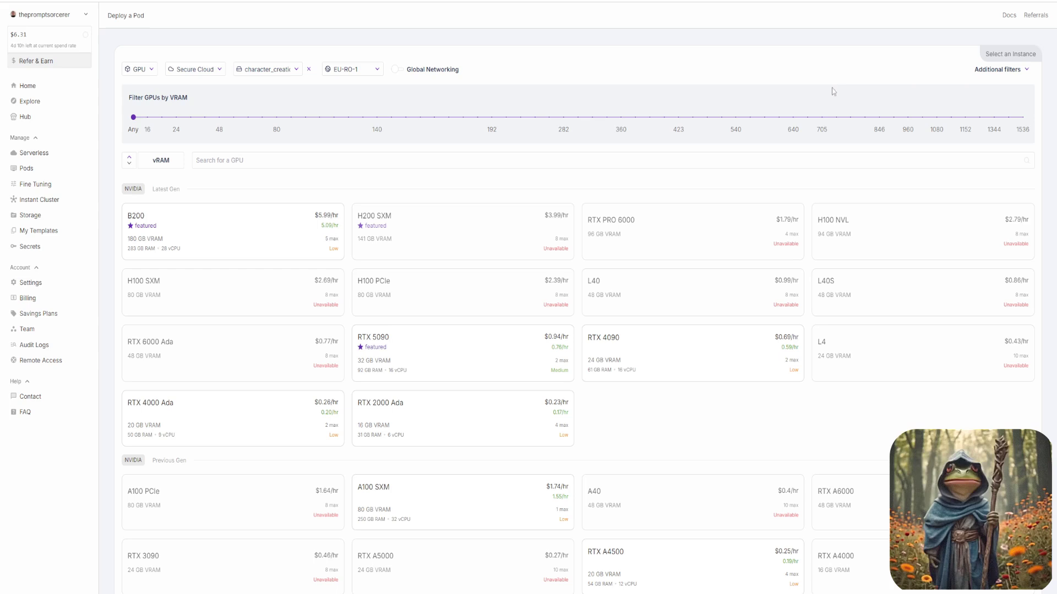
{"action": "left_click", "coordinate": [985, 76]}
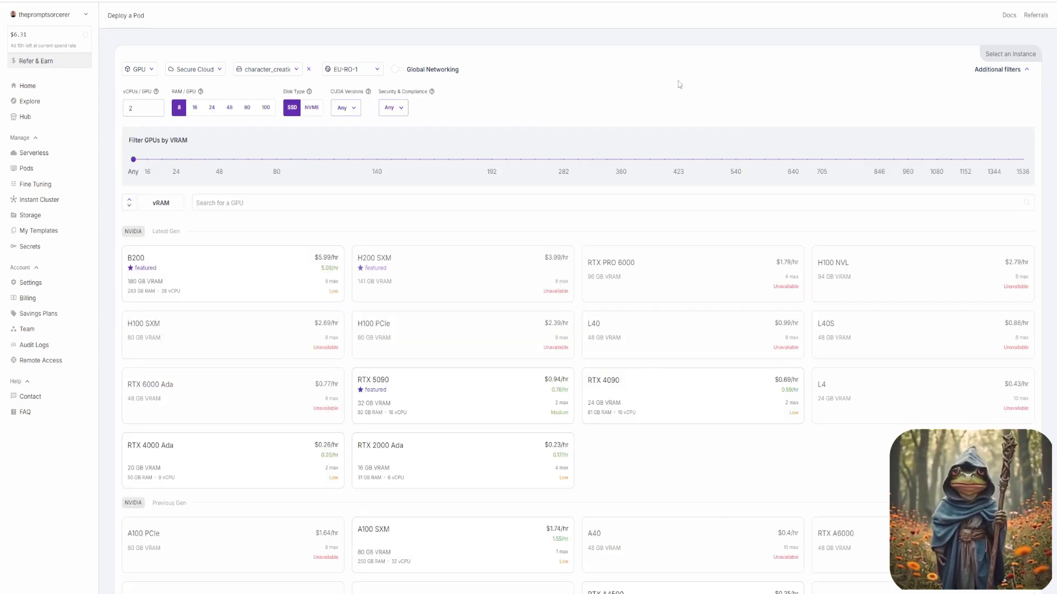
{"action": "left_click", "coordinate": [312, 110]}
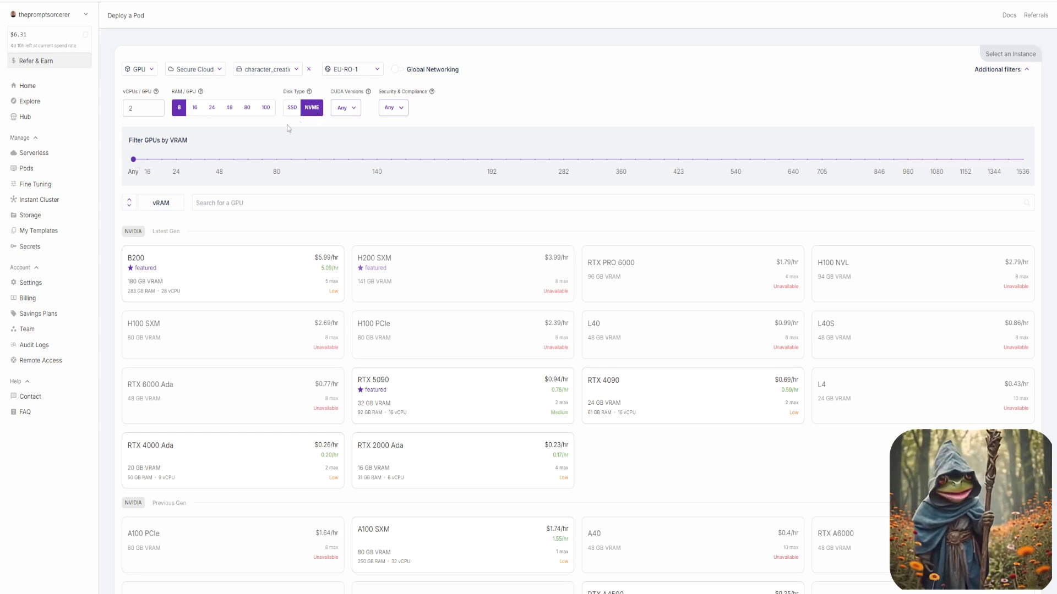
{"action": "left_click", "coordinate": [230, 113]}
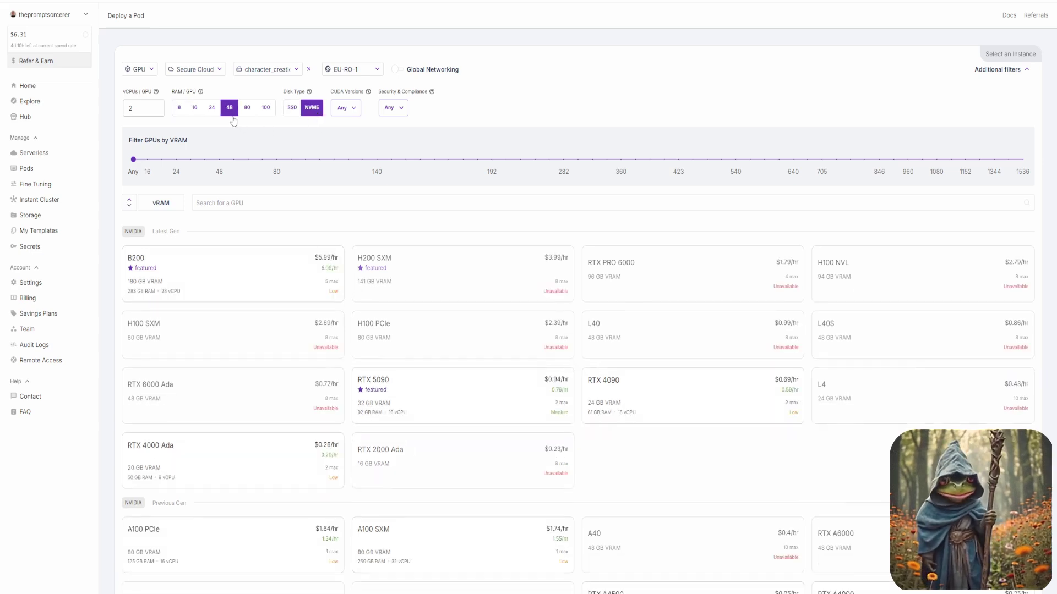
Step: Restrict the GPU list to CUDA 12.4 and check the RTX 4090 at $0.69/hr
{"action": "left_click", "coordinate": [356, 114]}
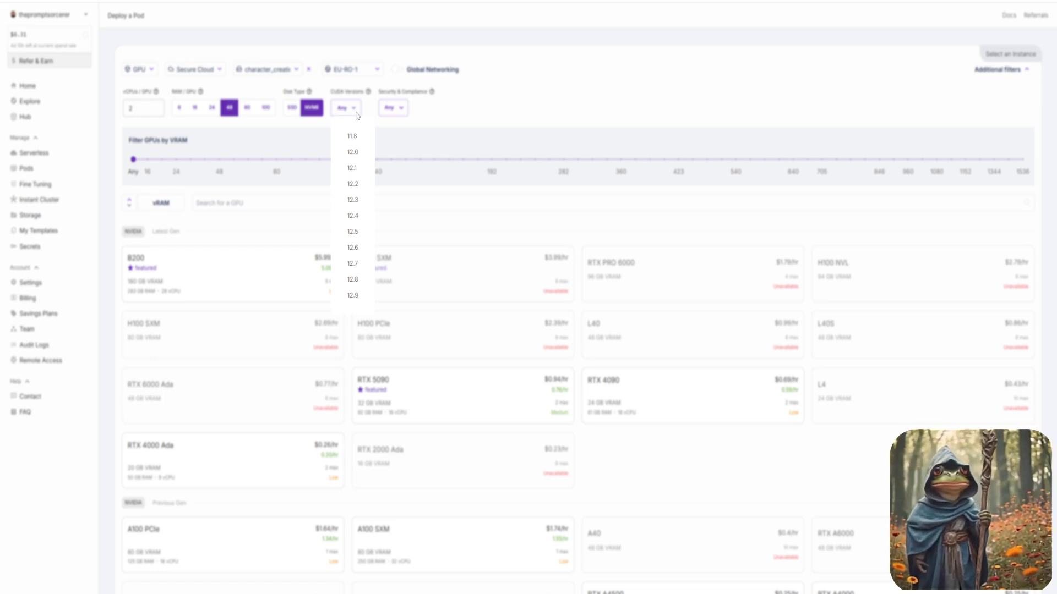
{"action": "left_click", "coordinate": [360, 217]}
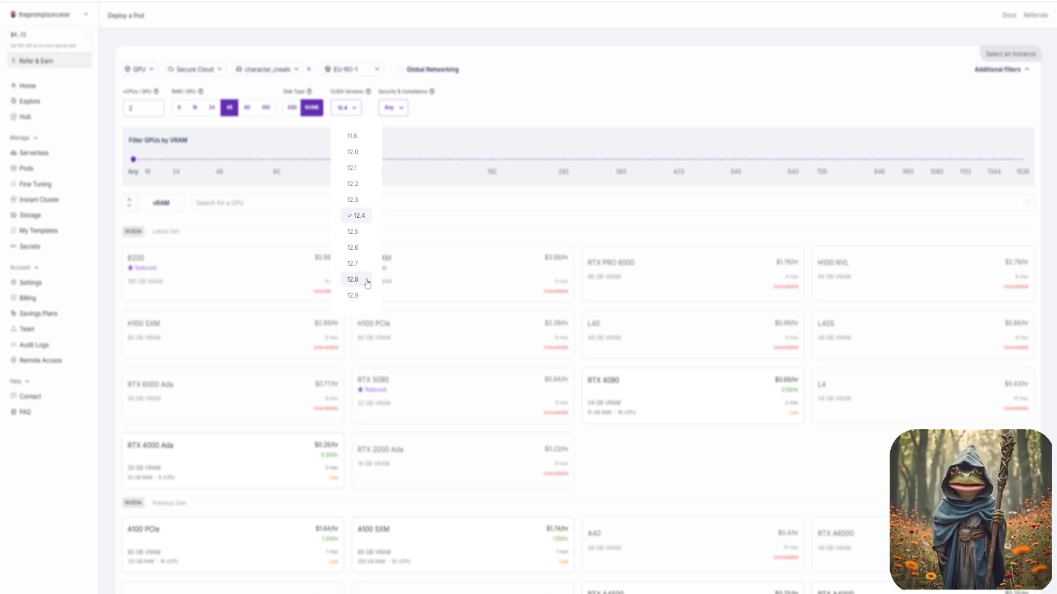
{"action": "left_click", "coordinate": [438, 290]}
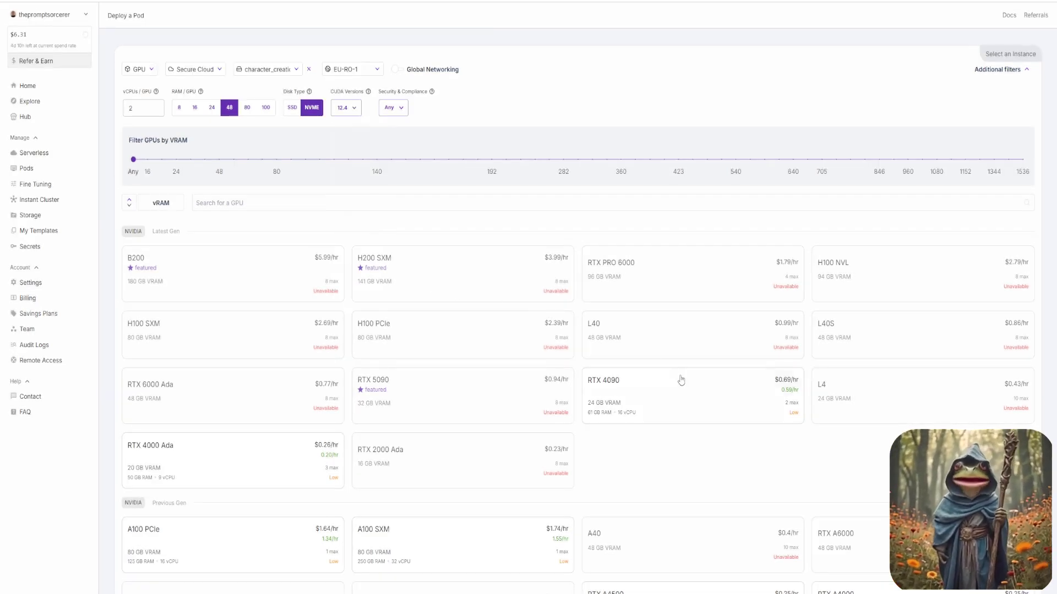
{"action": "mouse_move", "coordinate": [682, 383]}
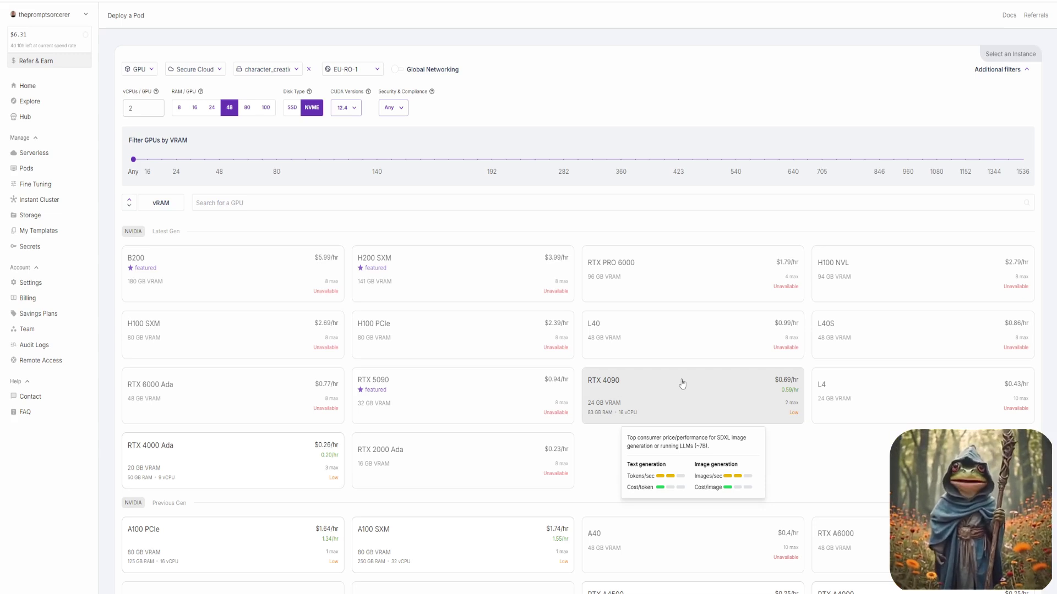
Step: Pick the RTX 4090, switch its template to character_creation, and bring up the template overrides
{"action": "left_click", "coordinate": [683, 383]}
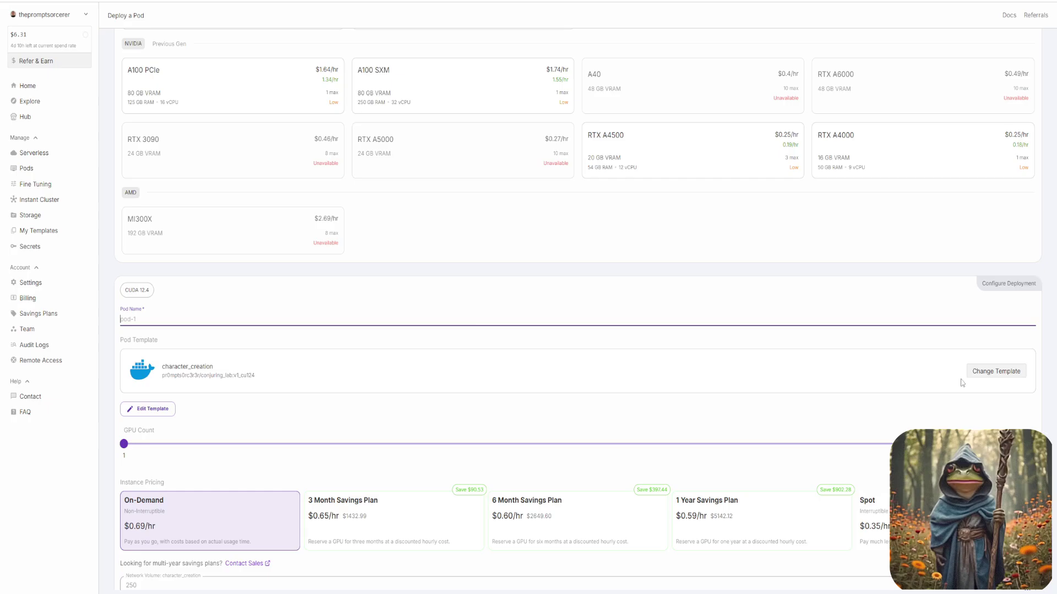
{"action": "left_click", "coordinate": [980, 373]}
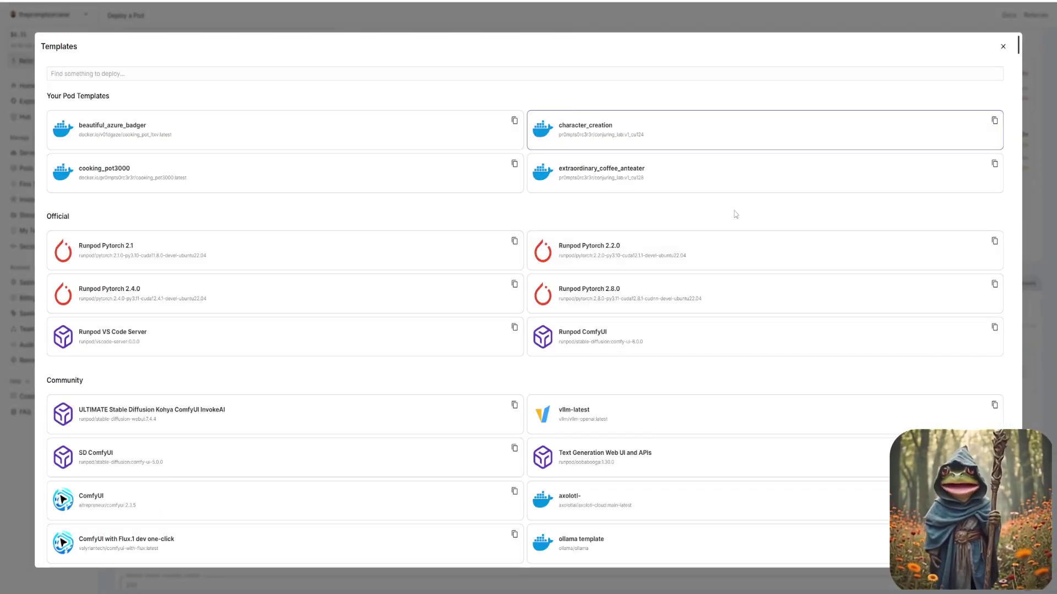
{"action": "left_click", "coordinate": [645, 138]}
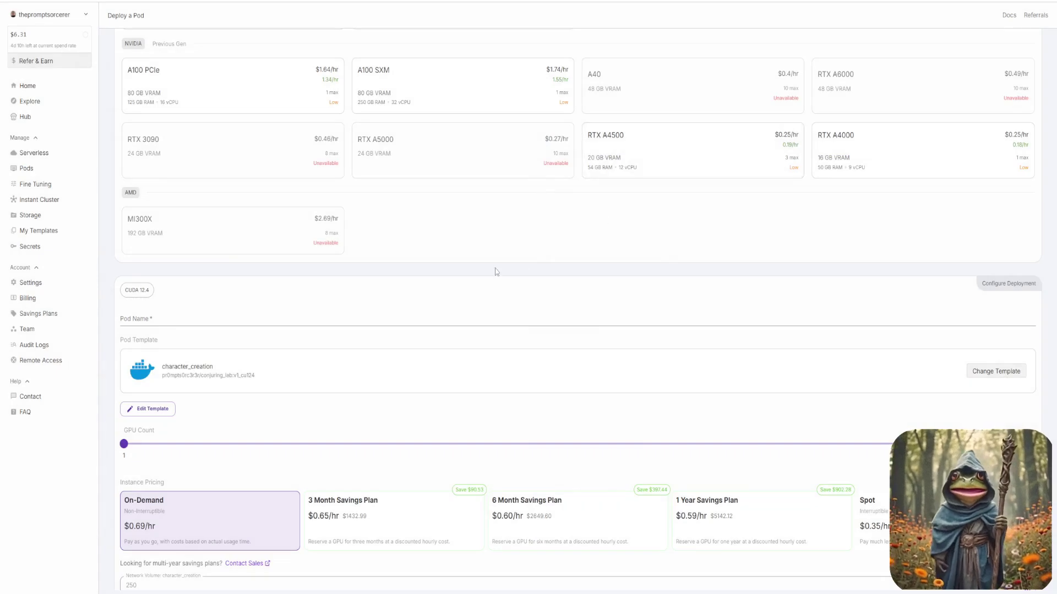
{"action": "scroll", "coordinate": [492, 267], "scroll_direction": "down", "scroll_amount": 3}
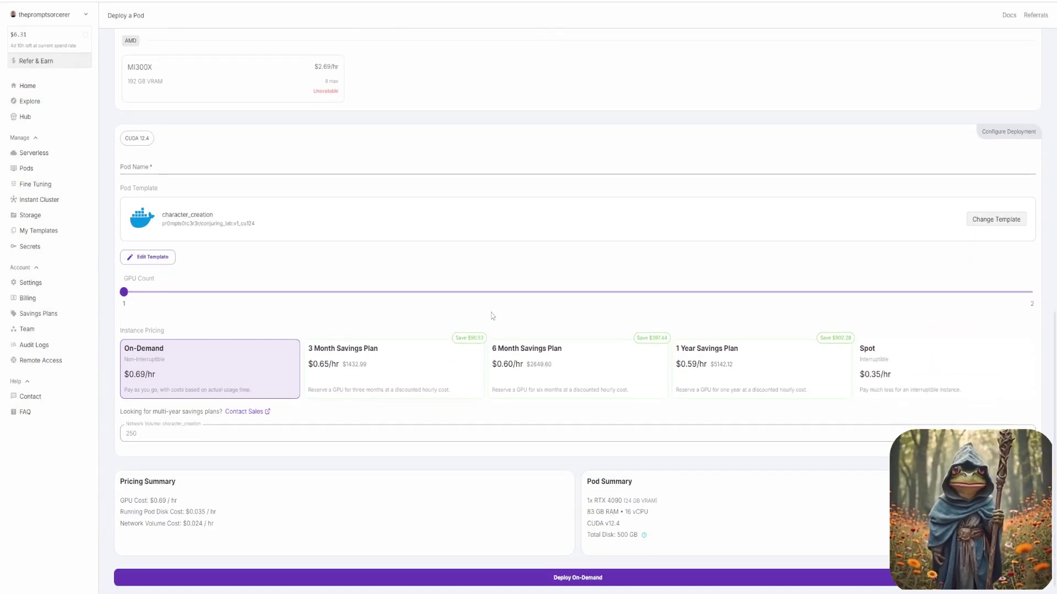
{"action": "left_click", "coordinate": [159, 258]}
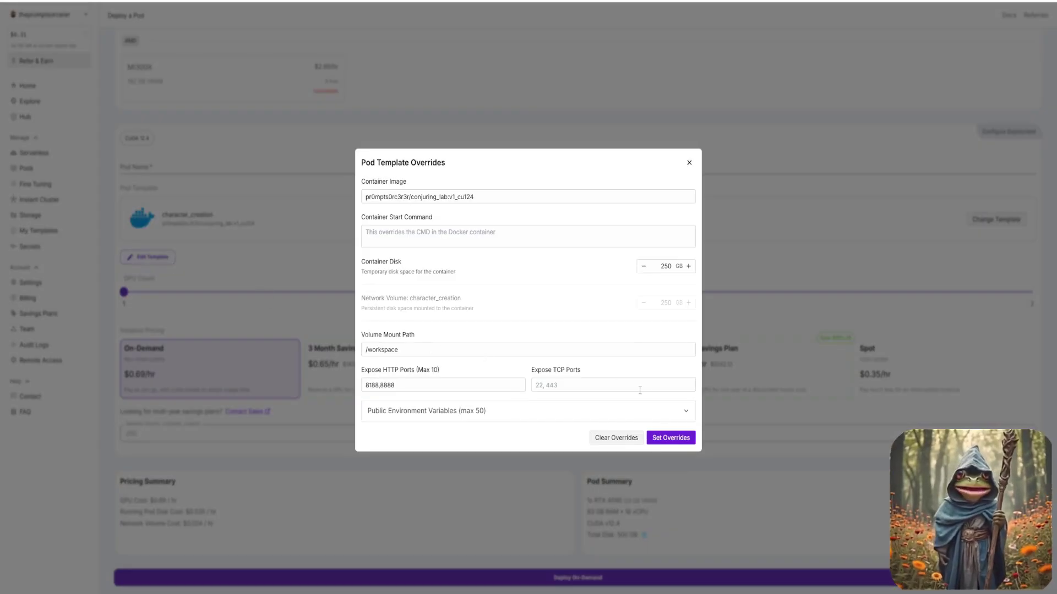
Step: Link HUGGINGFACE_TOKEN, CIVITAI_API_KEY and PATREON_PASSWORD to the hf_token, cv_token and pt_token secrets, then apply the overrides
{"action": "left_click", "coordinate": [673, 412]}
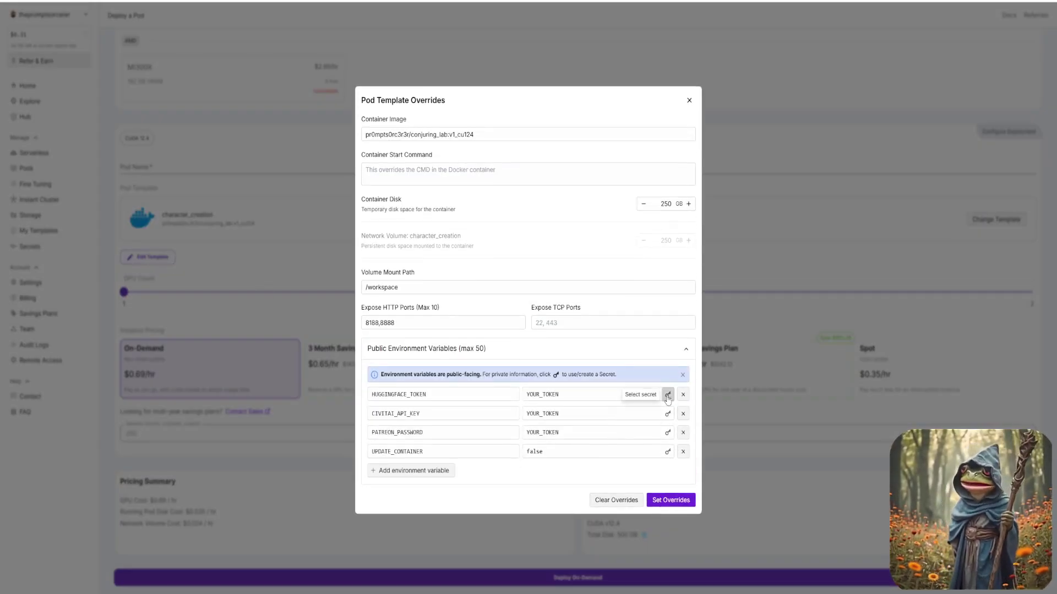
{"action": "left_click", "coordinate": [667, 395]}
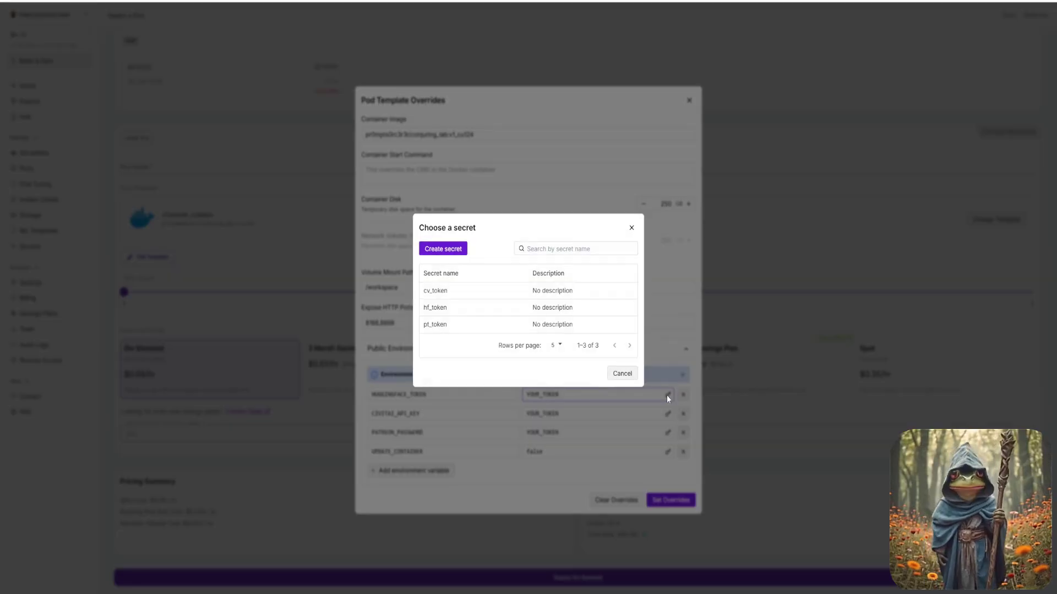
{"action": "left_click", "coordinate": [616, 310]}
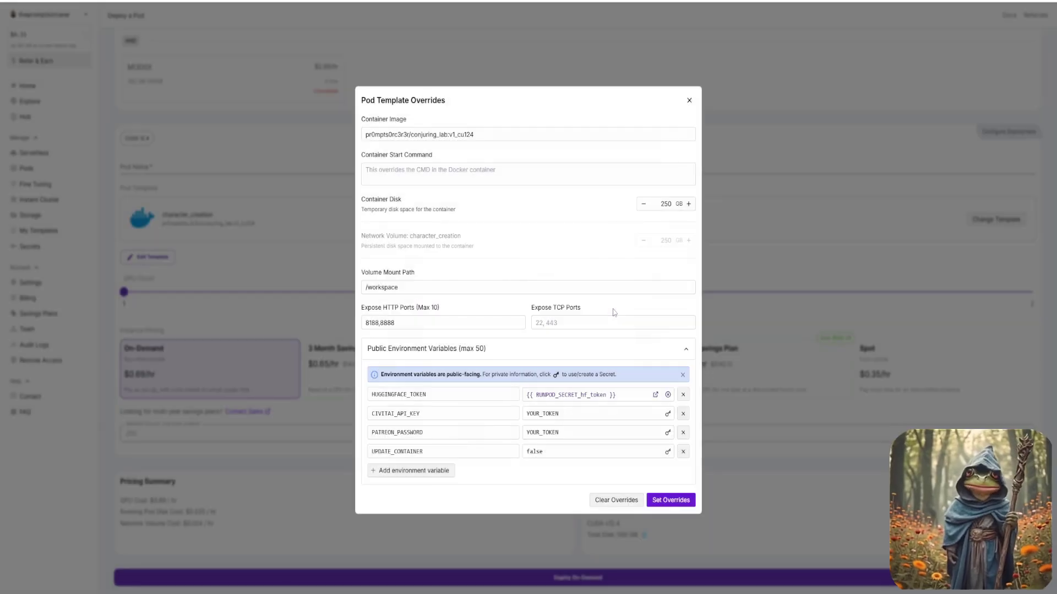
{"action": "left_click", "coordinate": [667, 413]}
{"action": "left_click", "coordinate": [594, 292]}
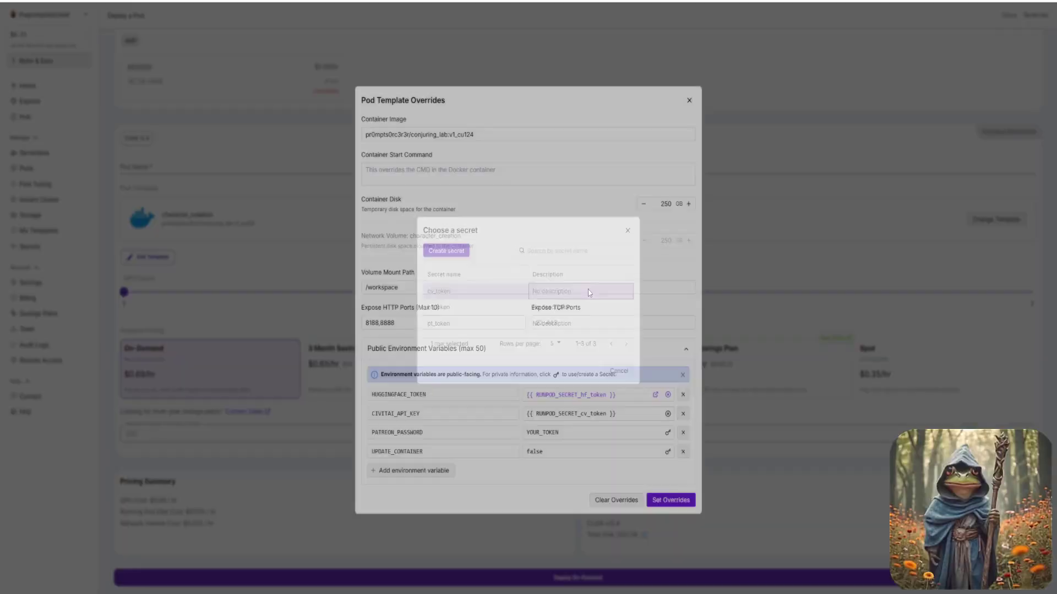
{"action": "left_click", "coordinate": [667, 432]}
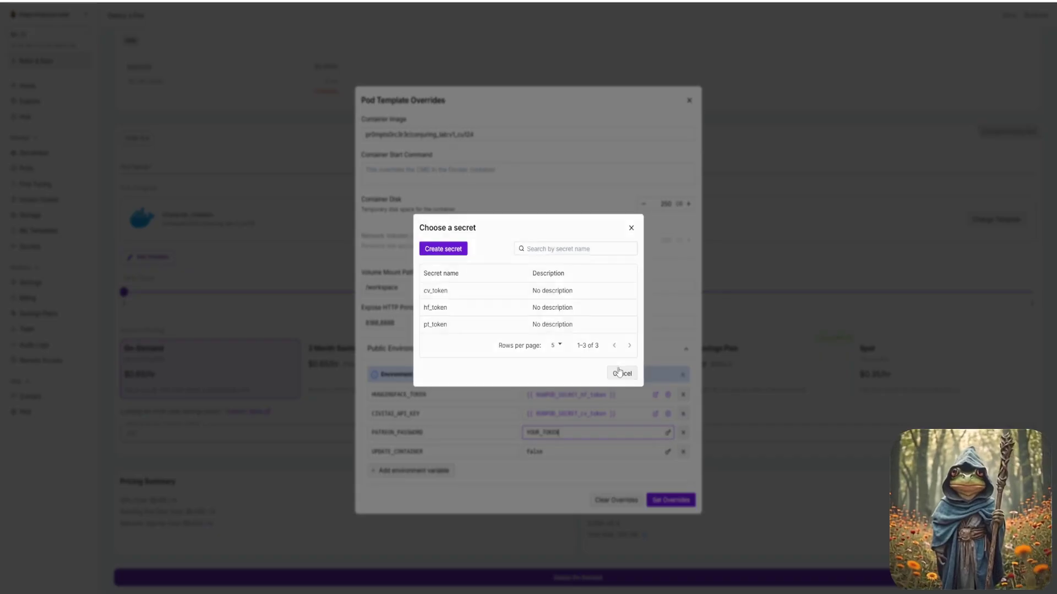
{"action": "left_click", "coordinate": [563, 324]}
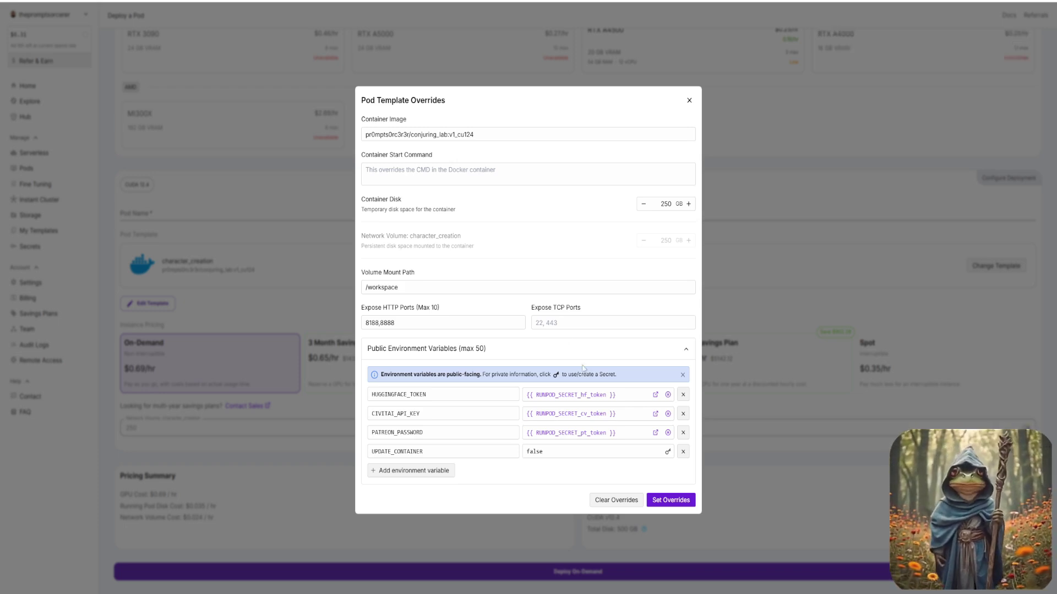
{"action": "left_click", "coordinate": [667, 498]}
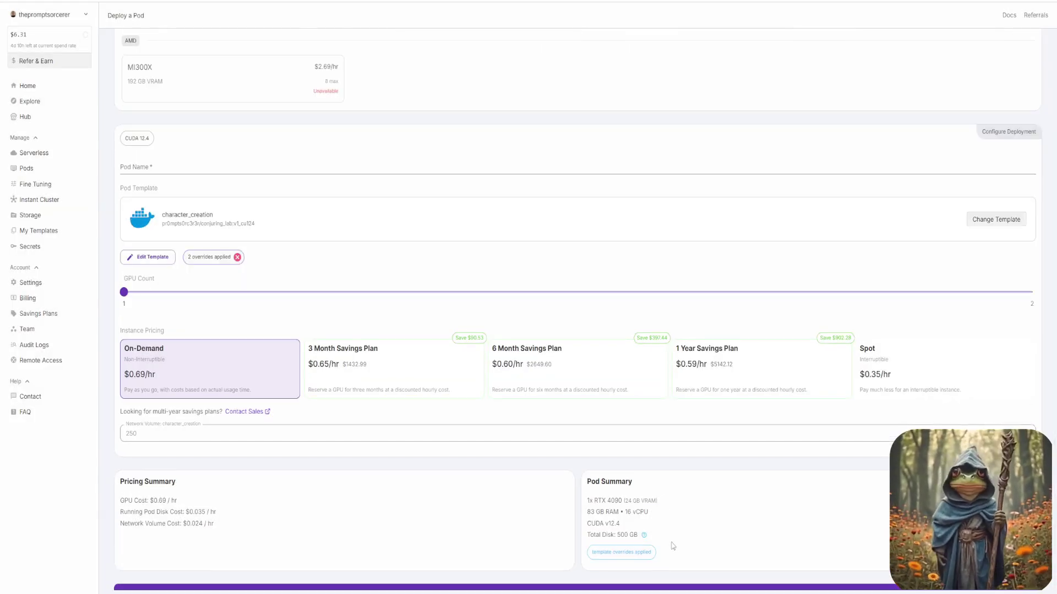
Step: Deploy the pod on demand and check its system and container startup logs
{"action": "left_click", "coordinate": [590, 572]}
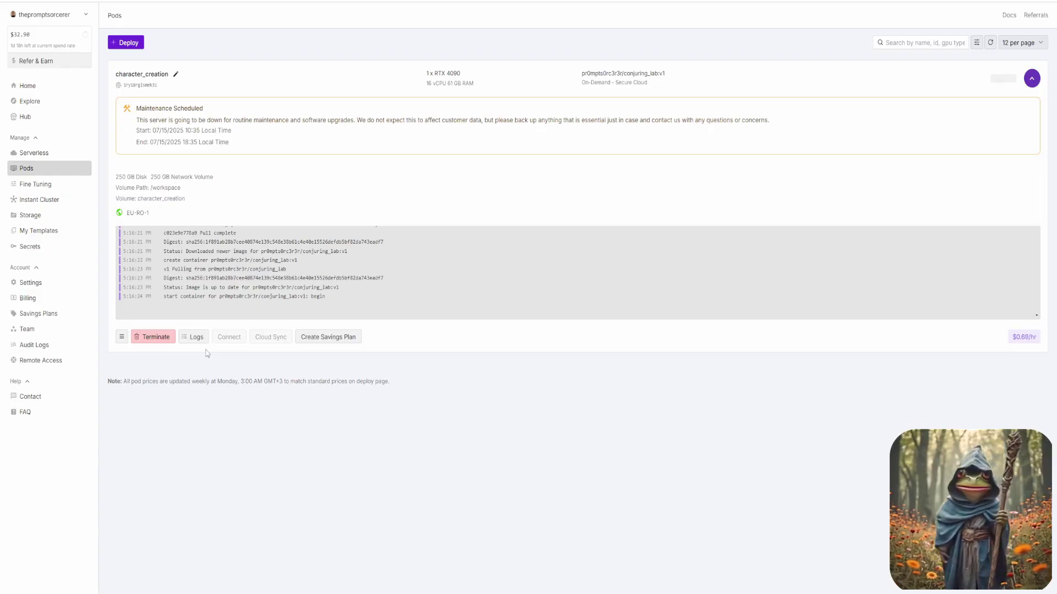
{"action": "left_click", "coordinate": [198, 337]}
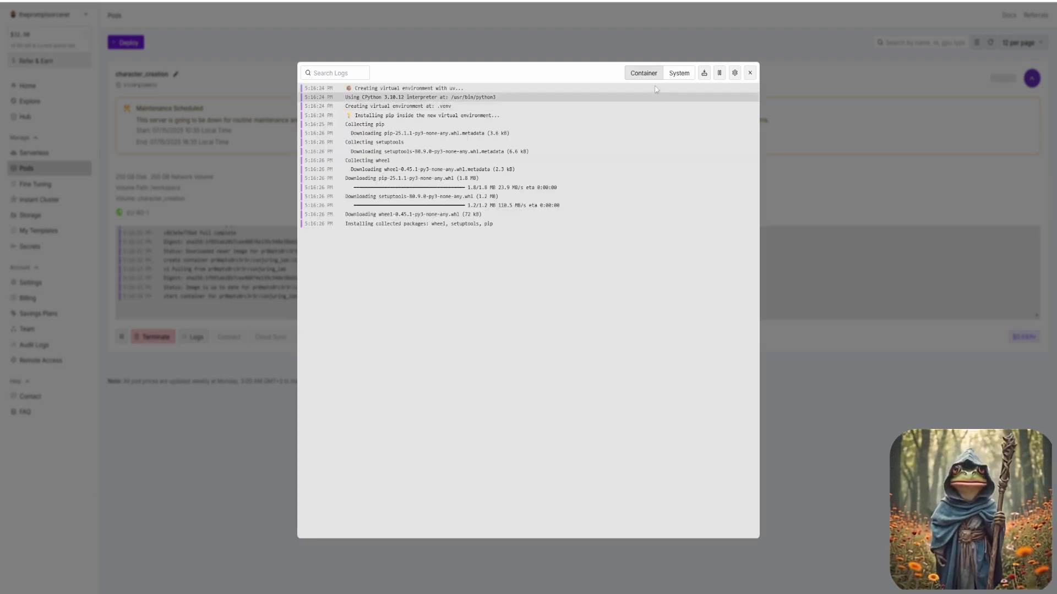
{"action": "left_click", "coordinate": [672, 75]}
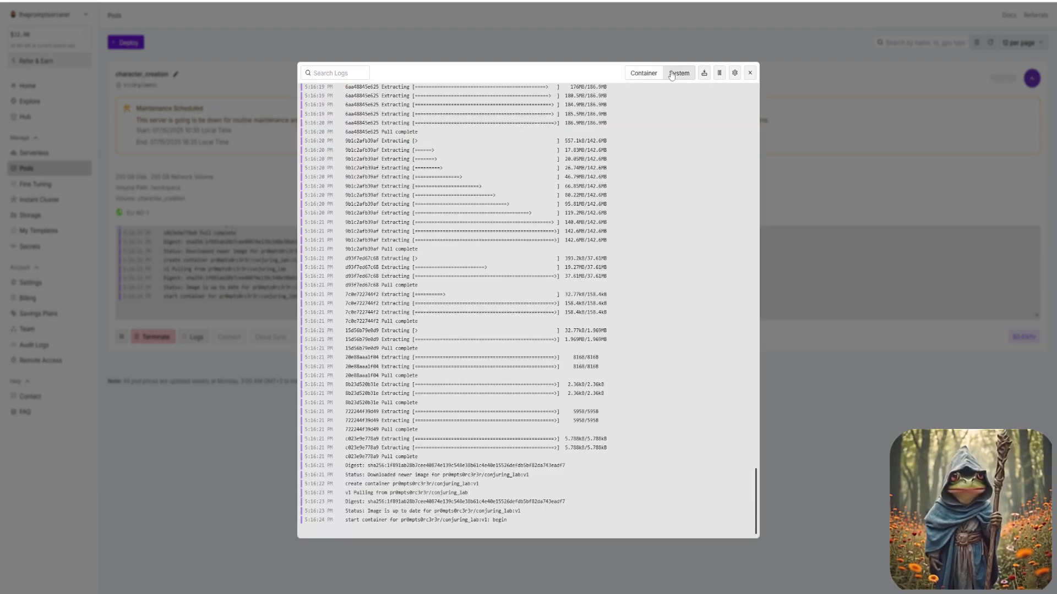
{"action": "left_click", "coordinate": [644, 73]}
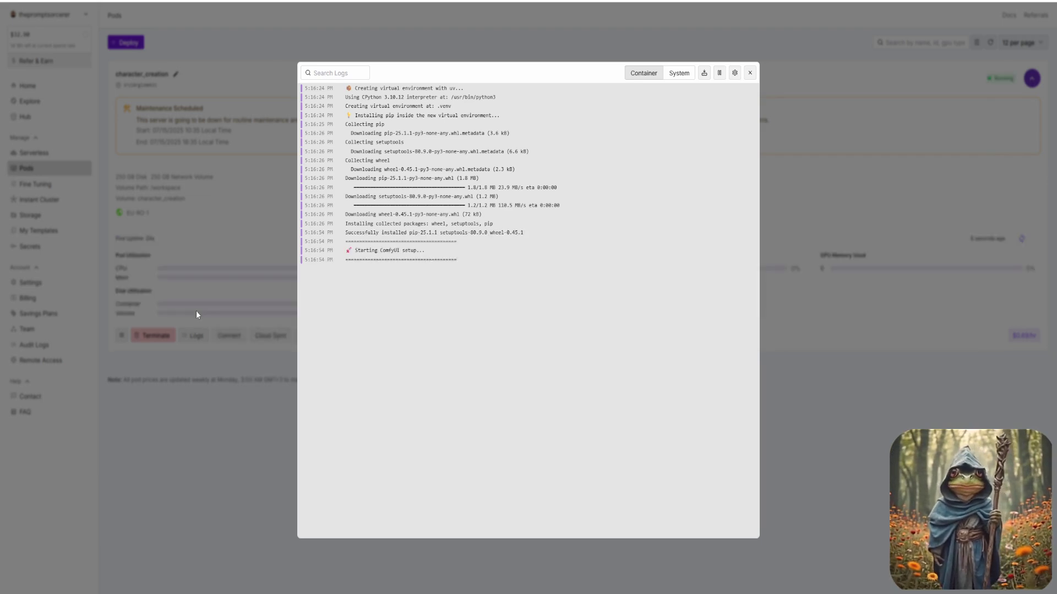
{"action": "left_click", "coordinate": [197, 315]}
{"action": "left_click", "coordinate": [196, 345]}
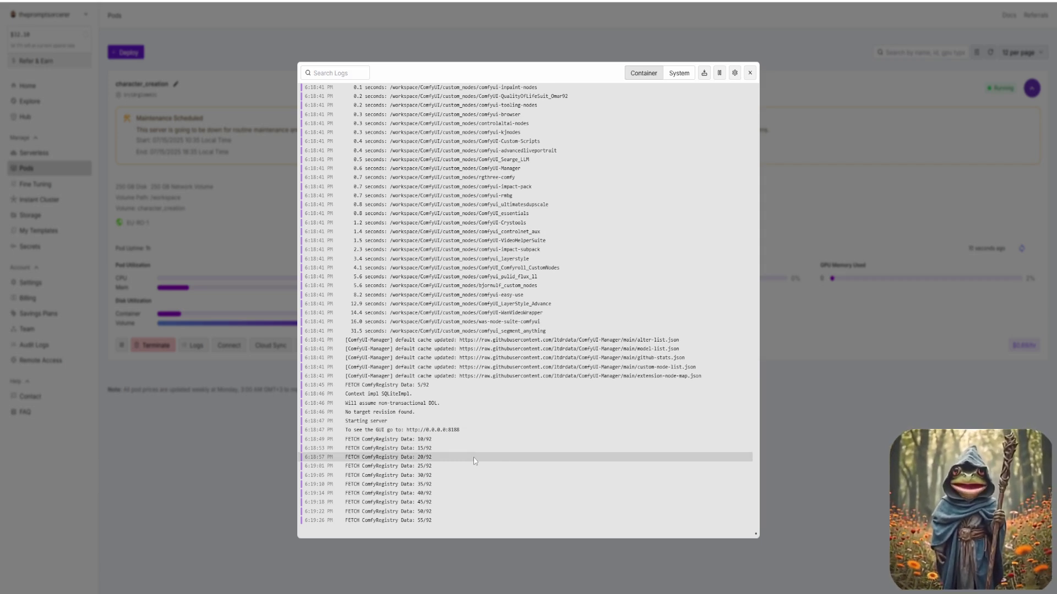
Step: Find the ComfyUI and JupyterLab addresses in the logs, then connect to ComfyUI on port 8188
{"action": "triple_click", "coordinate": [470, 431]}
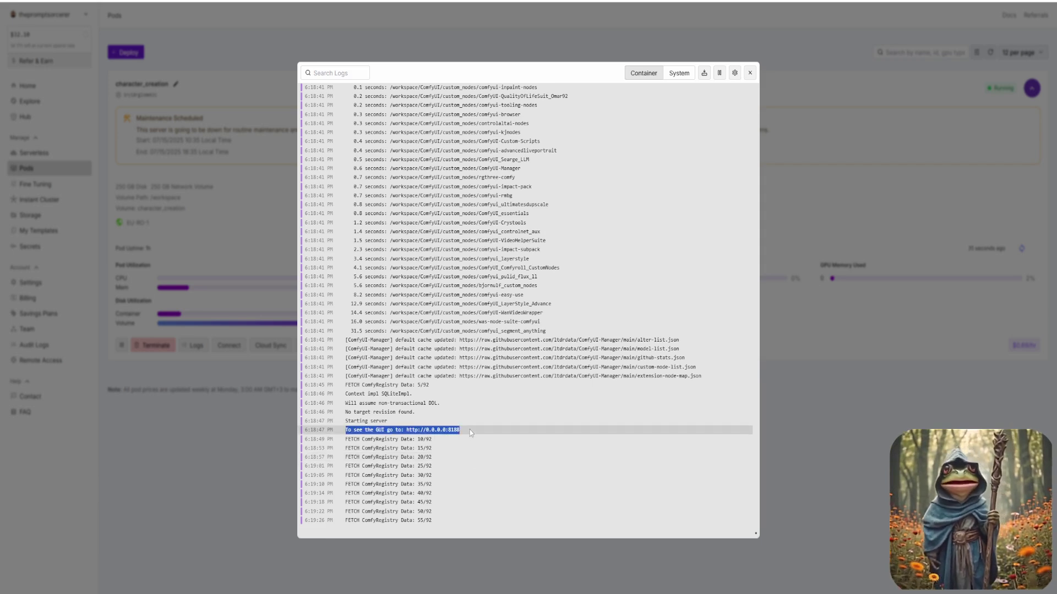
{"action": "left_click", "coordinate": [470, 433]}
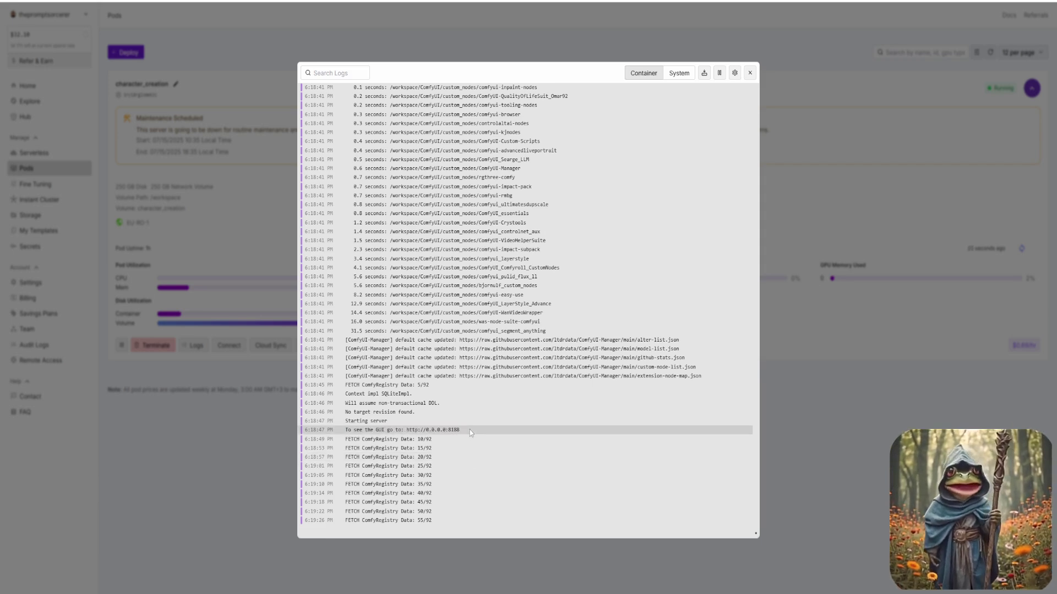
{"action": "scroll", "coordinate": [544, 431], "scroll_direction": "up", "scroll_amount": 1}
{"action": "scroll", "coordinate": [549, 398], "scroll_direction": "up", "scroll_amount": 10}
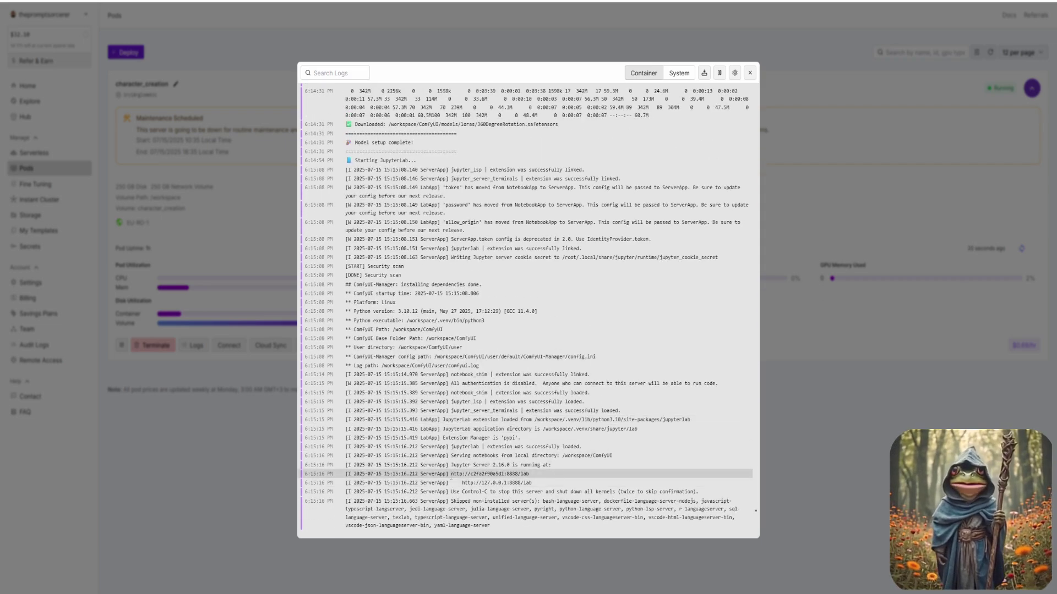
{"action": "left_click_drag", "start_coordinate": [451, 475], "coordinate": [552, 482]}
{"action": "key", "text": "Escape"}
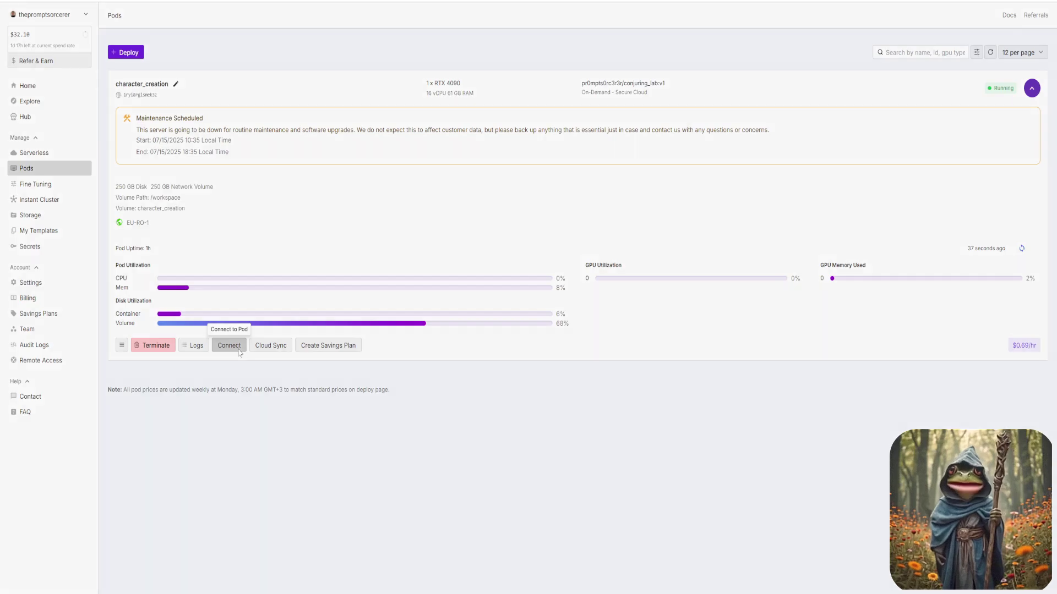
{"action": "left_click", "coordinate": [238, 348]}
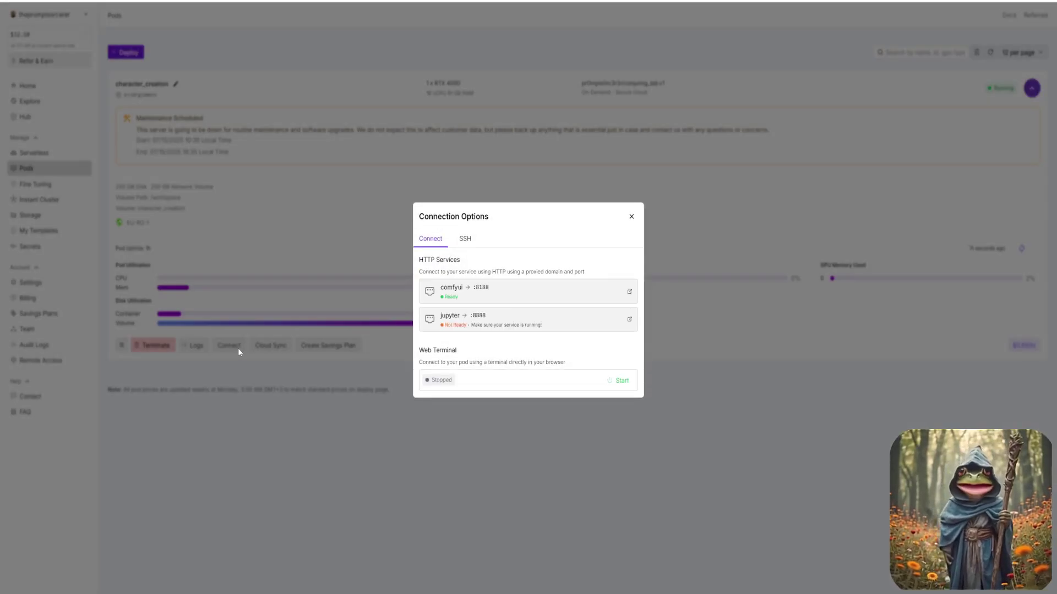
{"action": "left_click", "coordinate": [471, 295]}
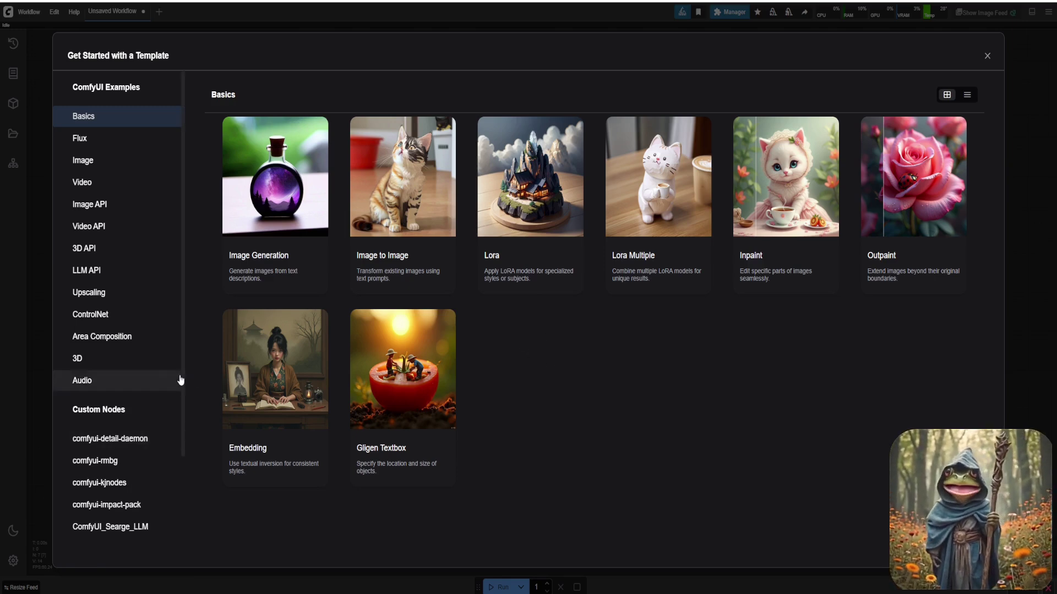
Step: Dismiss the 'Get Started with a Template' gallery to reveal the default text-to-image workflow
{"action": "scroll", "coordinate": [184, 381], "scroll_direction": "down", "scroll_amount": 3}
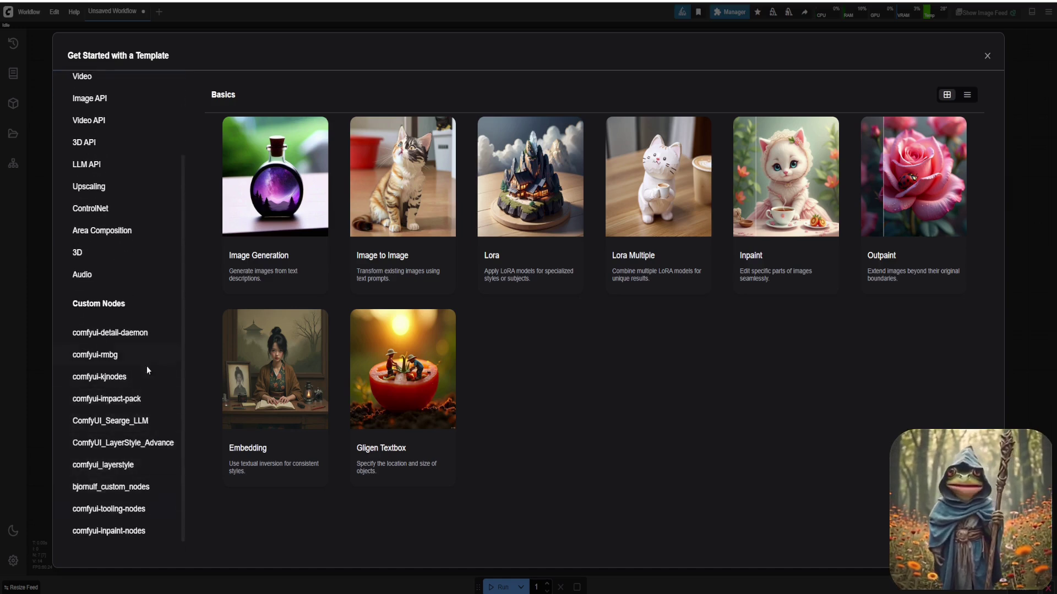
{"action": "key", "text": "Escape"}
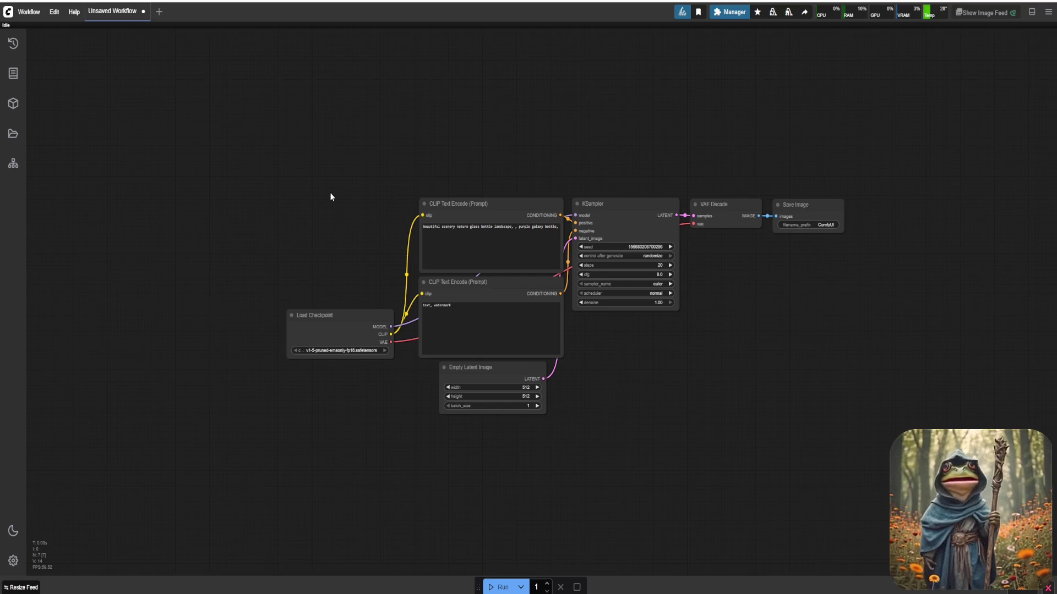
Step: Add a Loop (Float) node and connect its FLOAT output to the KSampler denoise input
{"action": "double_click", "coordinate": [571, 128]}
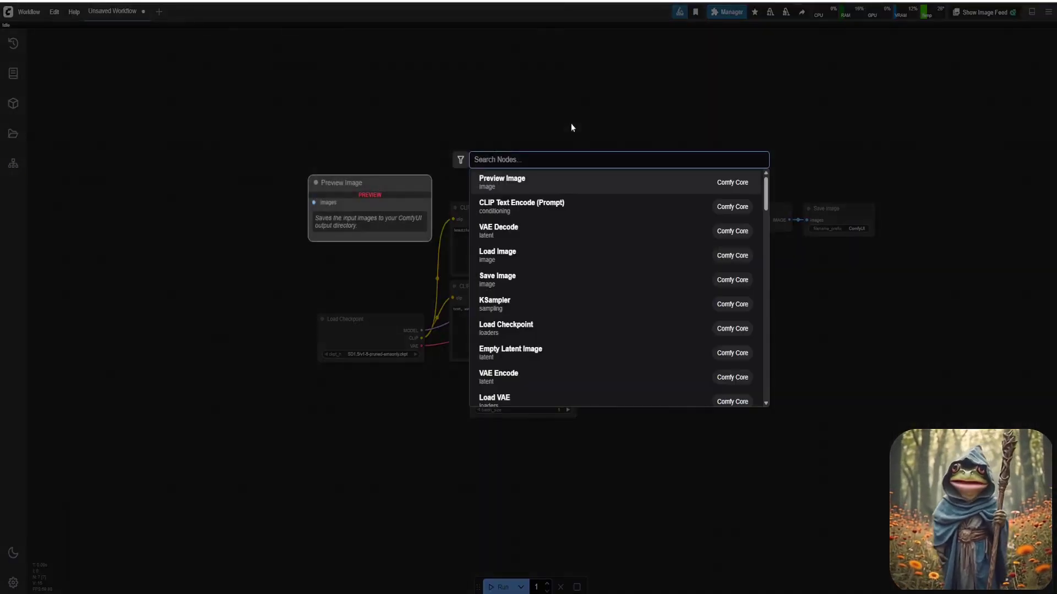
{"action": "type", "text": "loop"}
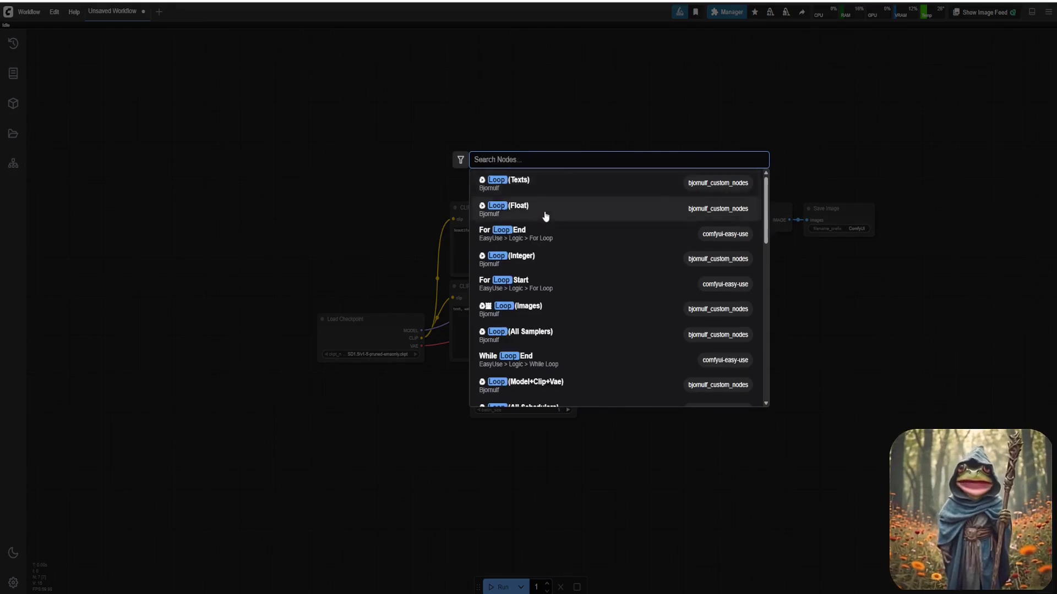
{"action": "left_click", "coordinate": [543, 214]}
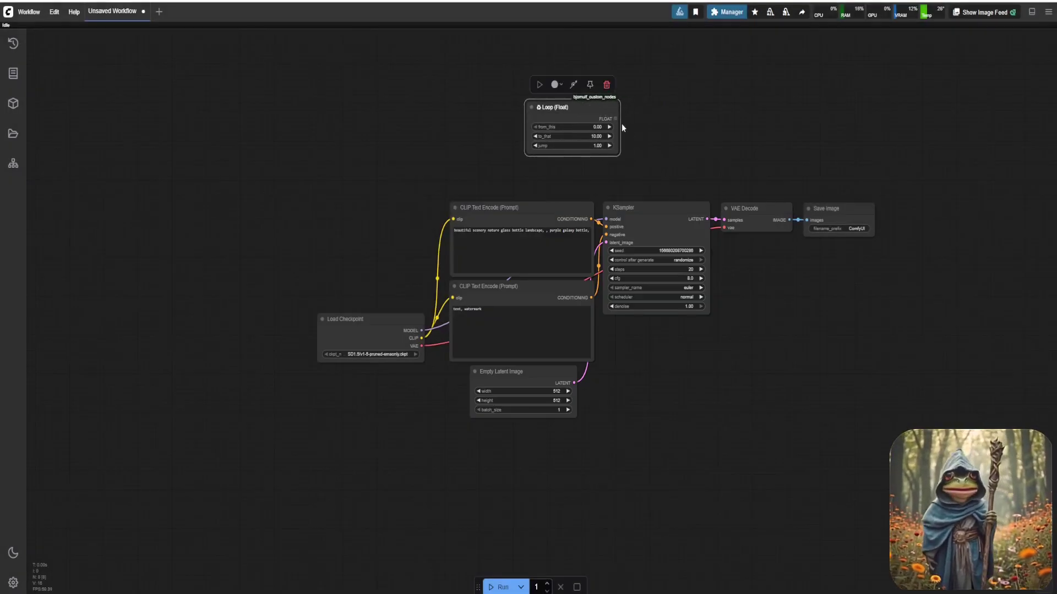
{"action": "left_click", "coordinate": [656, 203]}
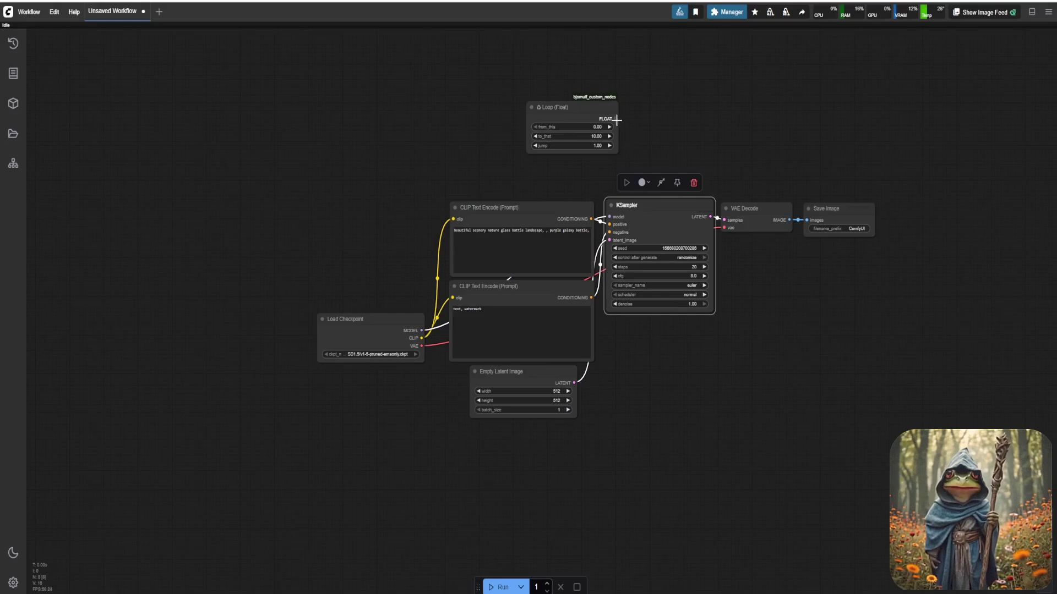
{"action": "left_click_drag", "start_coordinate": [616, 118], "coordinate": [609, 304]}
Step: Set the loop's from_this value and a 0.05 jump step, then select the old positive prompt
{"action": "left_click", "coordinate": [597, 127]}
{"action": "left_click", "coordinate": [597, 126]}
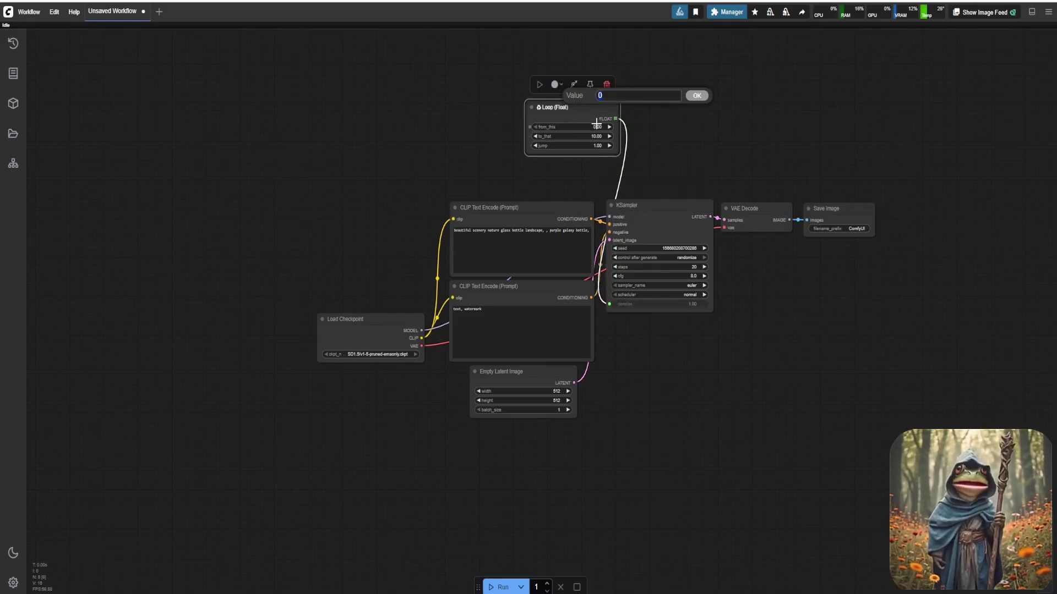
{"action": "type", "text": "0.1"}
{"action": "key", "text": "Return"}
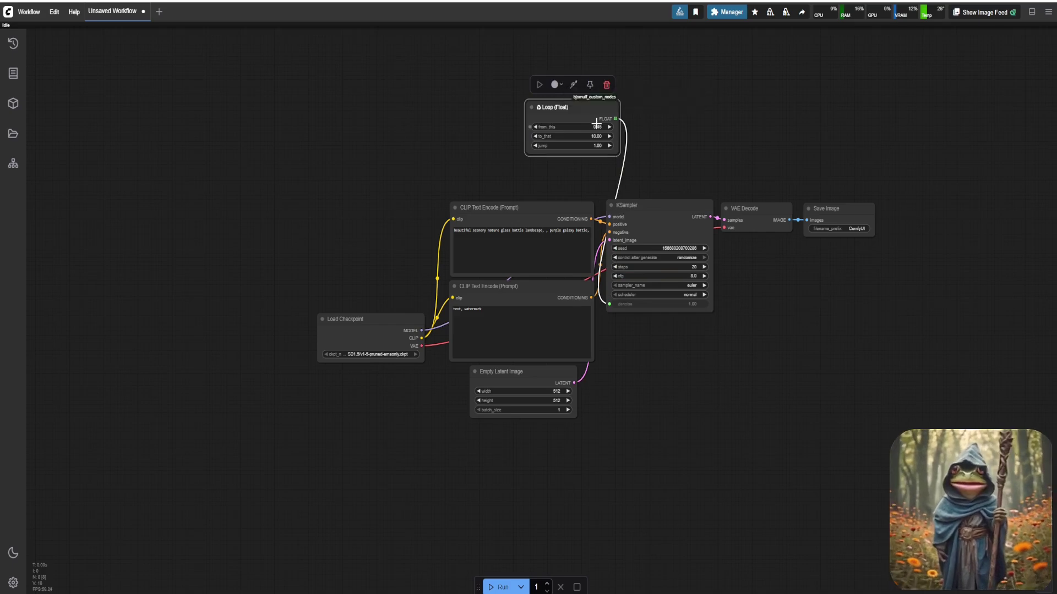
{"action": "left_click", "coordinate": [597, 146]}
{"action": "type", "text": "0.05"}
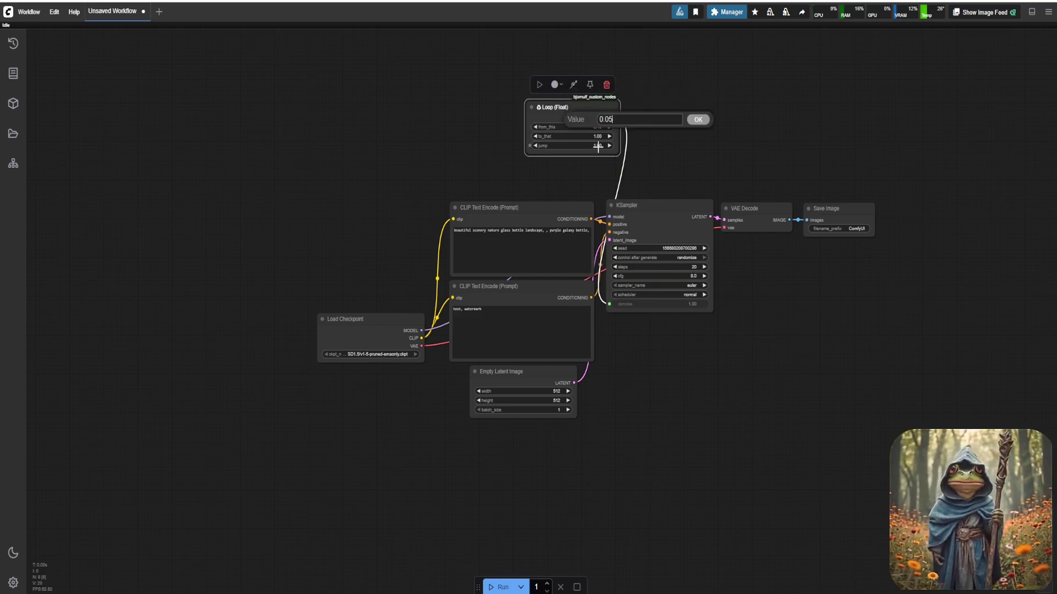
{"action": "key", "text": "Return"}
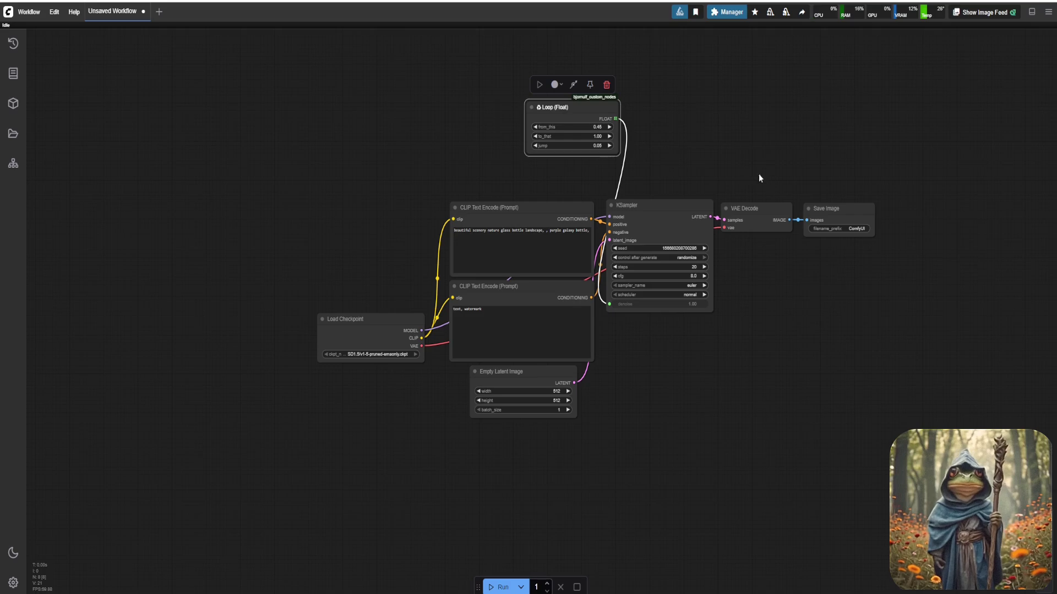
{"action": "left_click", "coordinate": [515, 243]}
{"action": "key", "text": "ctrl+a"}
Step: Paste the mushroom forest prompt, run the workflow, and enlarge the Save Image node
{"action": "type", "text": "A magical mushroom forest"}
{"action": "left_click", "coordinate": [498, 588]}
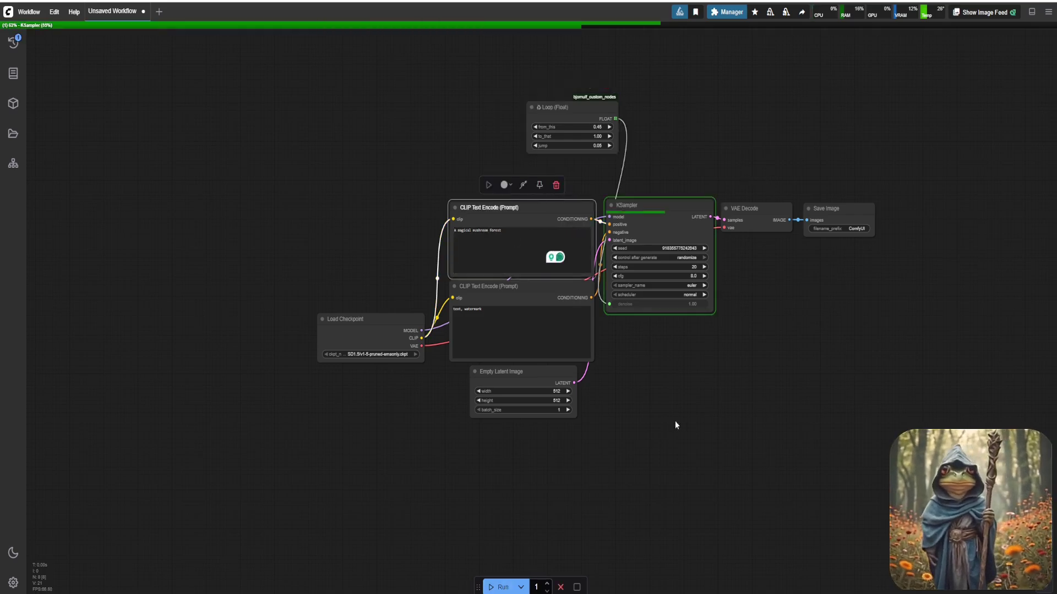
{"action": "left_click_drag", "start_coordinate": [675, 425], "coordinate": [528, 414]}
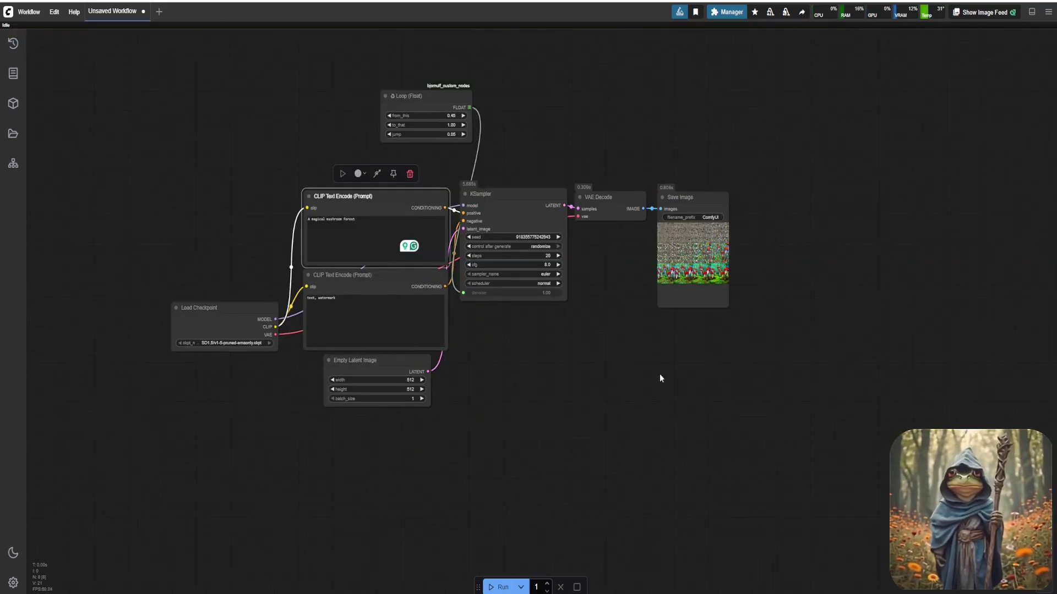
{"action": "left_click_drag", "start_coordinate": [727, 304], "coordinate": [809, 441]}
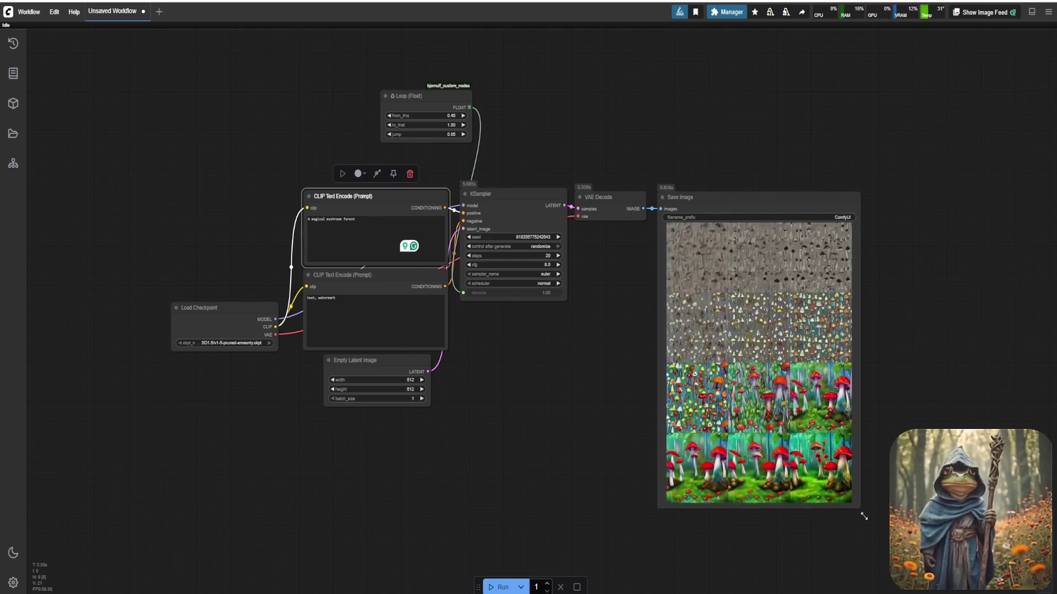
{"action": "left_click_drag", "start_coordinate": [864, 517], "coordinate": [892, 551]}
Step: Step through the 12 denoise-loop results one at a time up to 12/12
{"action": "left_click", "coordinate": [714, 272]}
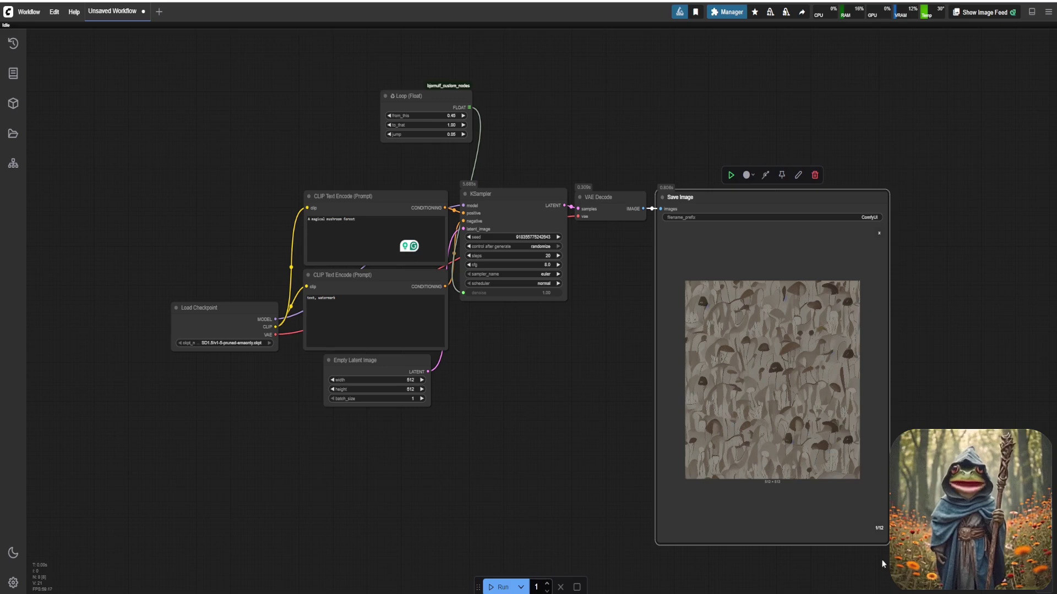
{"action": "left_click", "coordinate": [880, 530]}
{"action": "left_click", "coordinate": [880, 529]}
{"action": "left_click", "coordinate": [880, 529]}
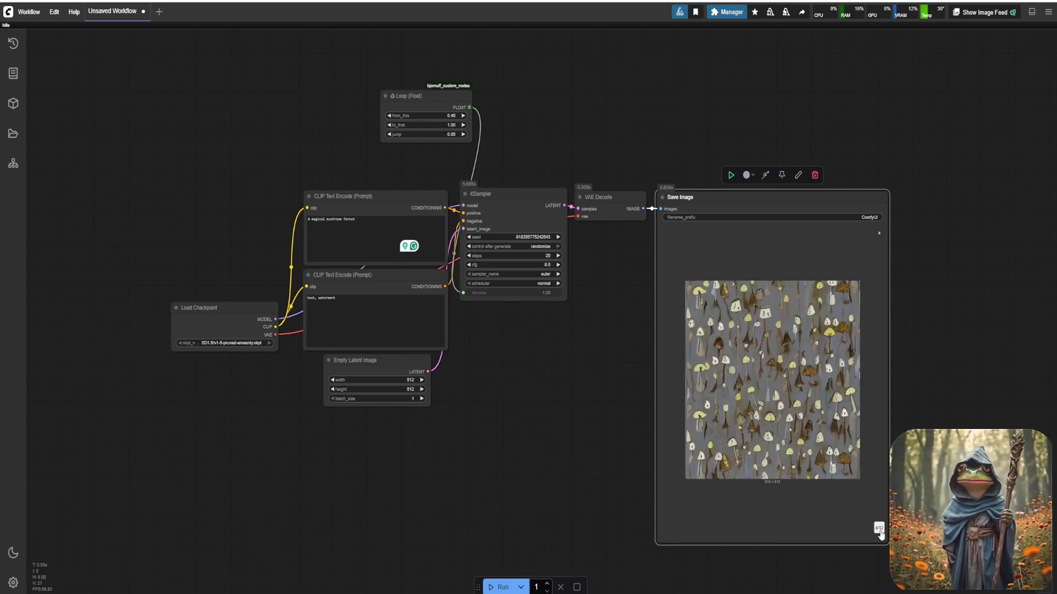
{"action": "left_click", "coordinate": [880, 529]}
{"action": "left_click", "coordinate": [880, 530]}
{"action": "left_click", "coordinate": [880, 530]}
{"action": "left_click", "coordinate": [880, 530]}
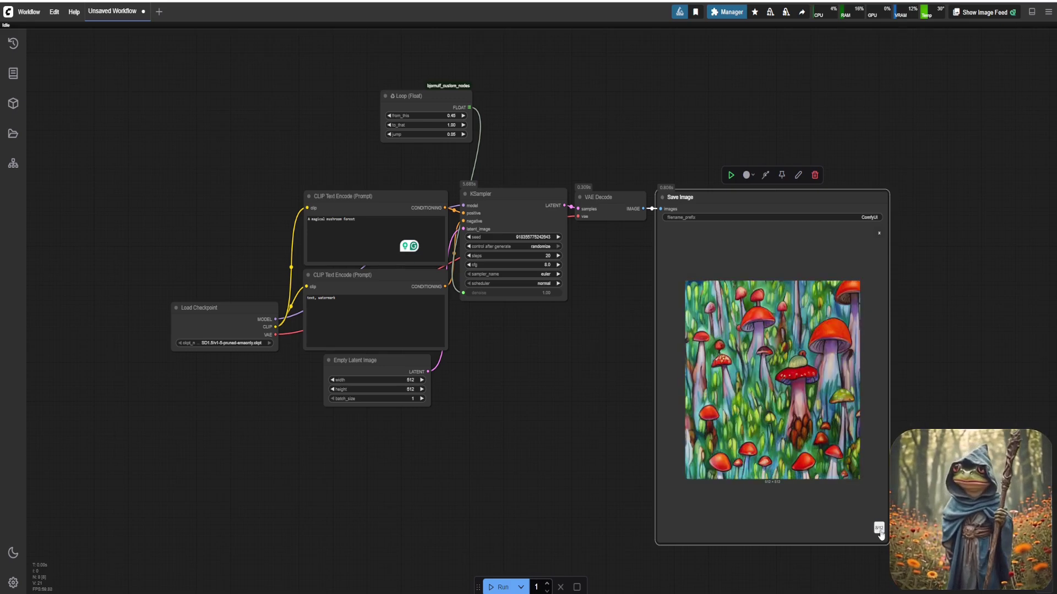
{"action": "left_click", "coordinate": [880, 529]}
{"action": "left_click", "coordinate": [879, 529]}
{"action": "left_click", "coordinate": [880, 529]}
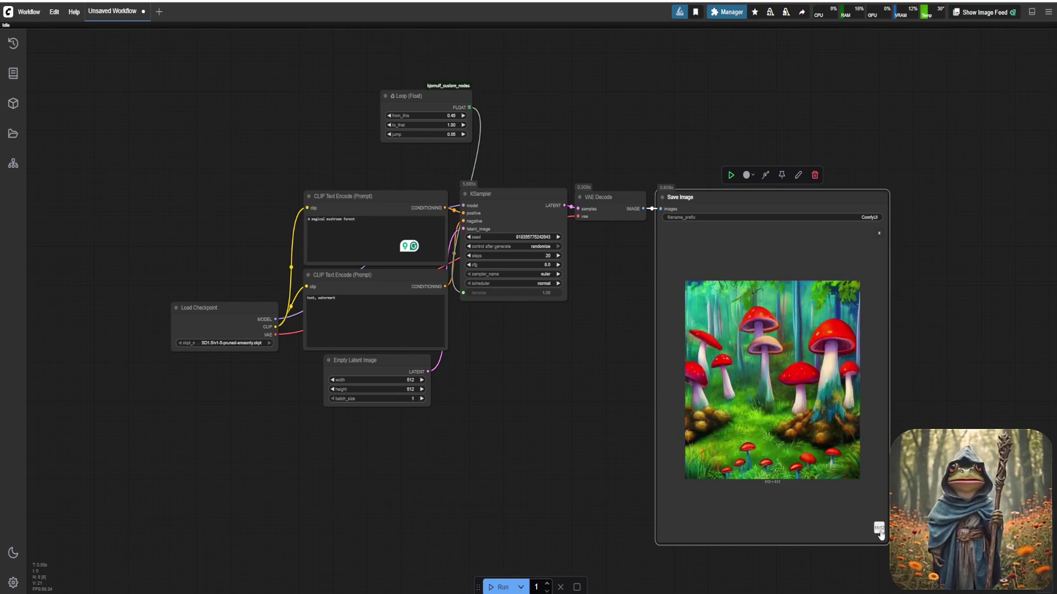
{"action": "left_click", "coordinate": [880, 529]}
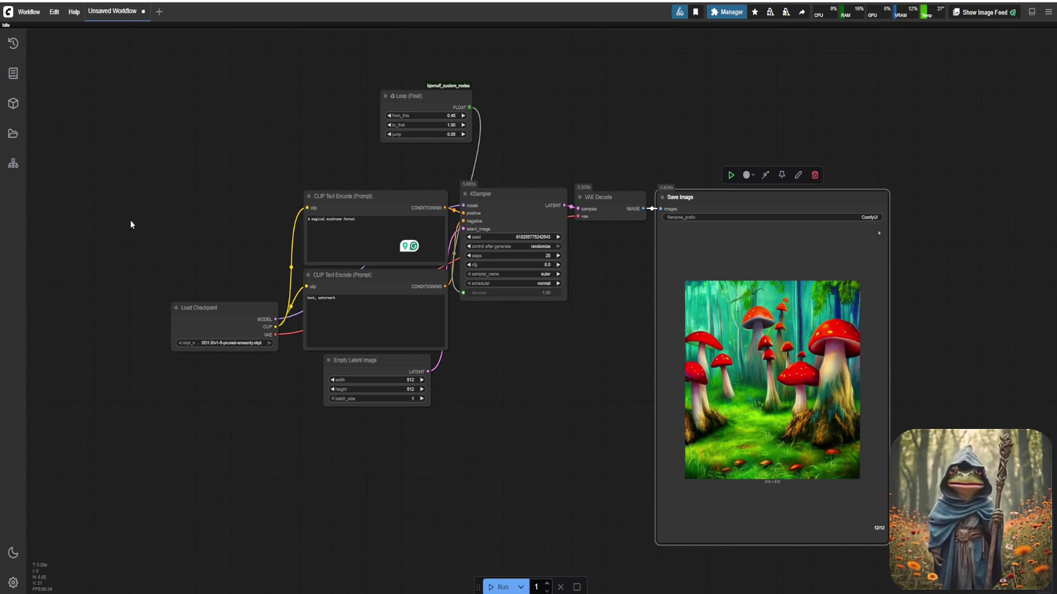
Step: Load flux_txt2img_basic_v1.json from the Basics > Flux folder in the Workflows sidebar
{"action": "left_click", "coordinate": [16, 136]}
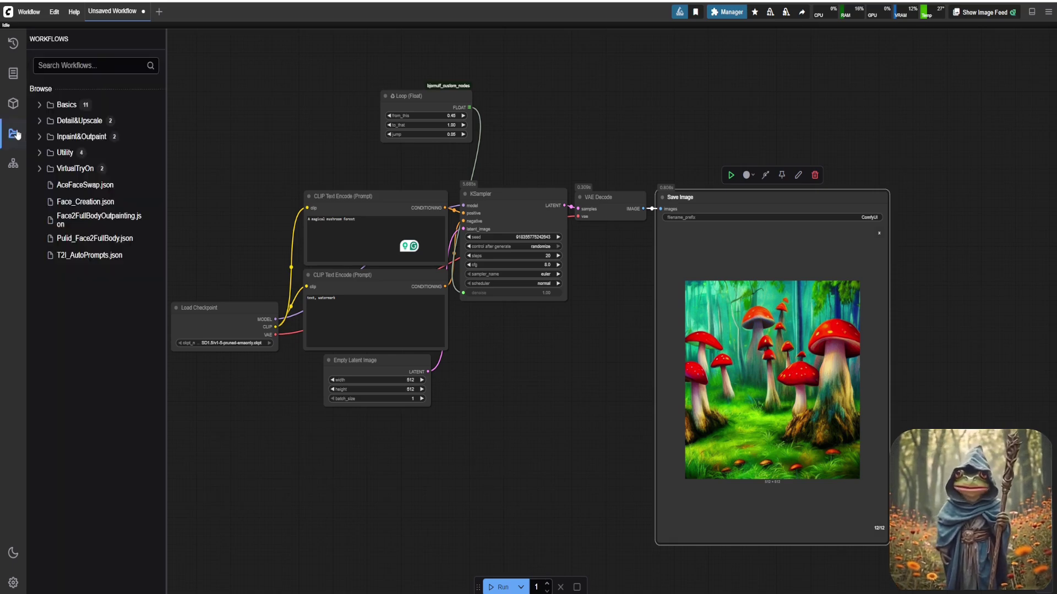
{"action": "left_click", "coordinate": [42, 106]}
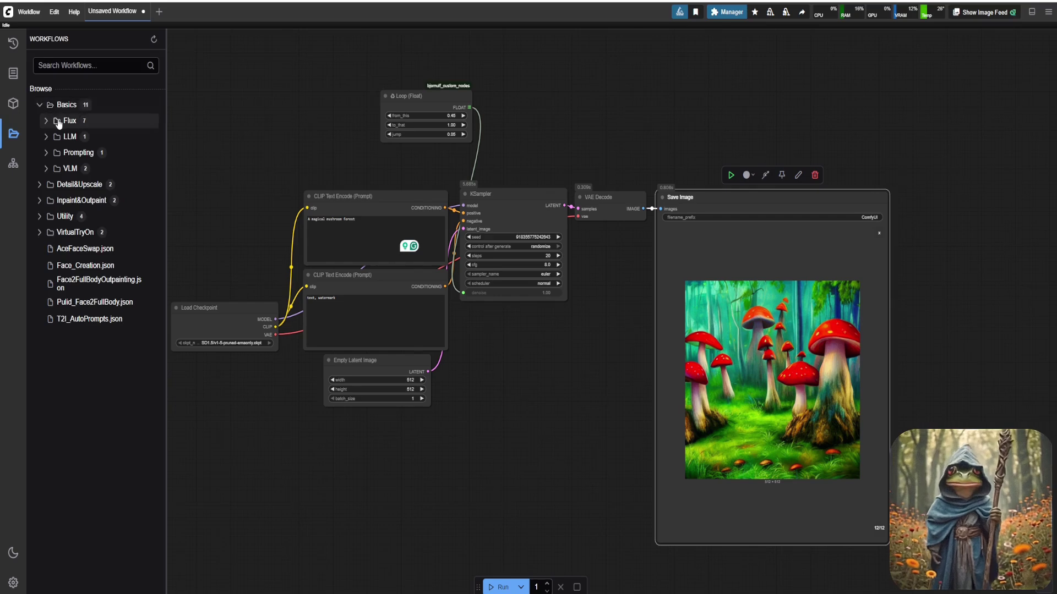
{"action": "left_click", "coordinate": [58, 122]}
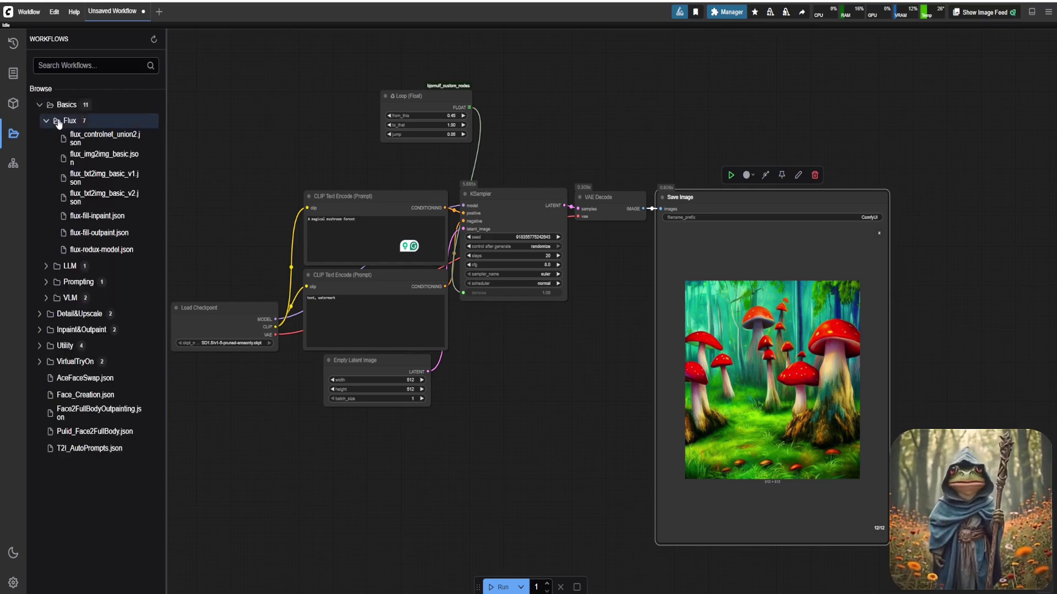
{"action": "left_click", "coordinate": [131, 179]}
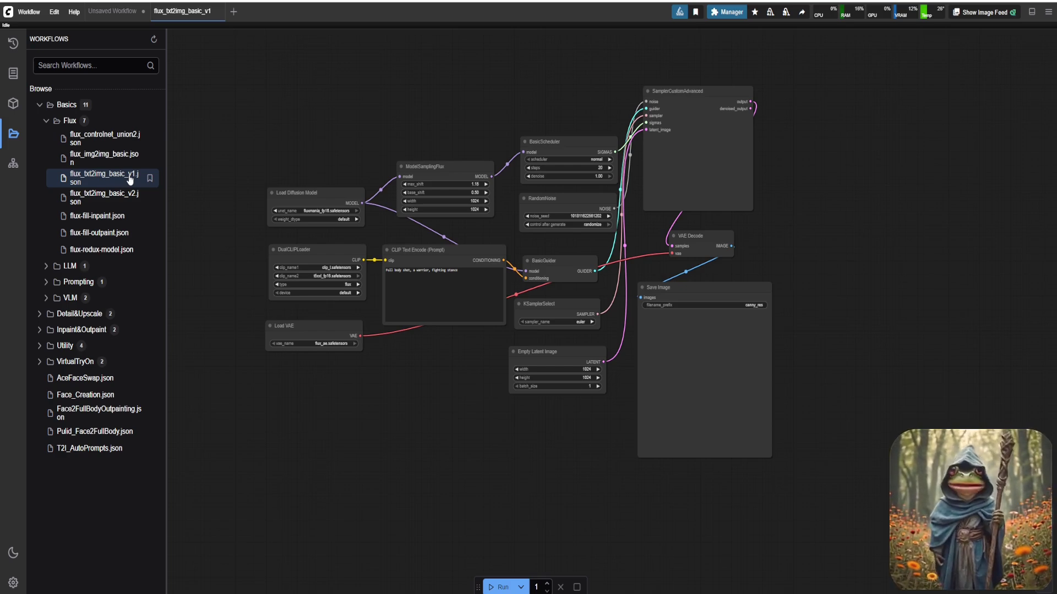
{"action": "left_click", "coordinate": [300, 193]}
{"action": "left_click", "coordinate": [237, 165]}
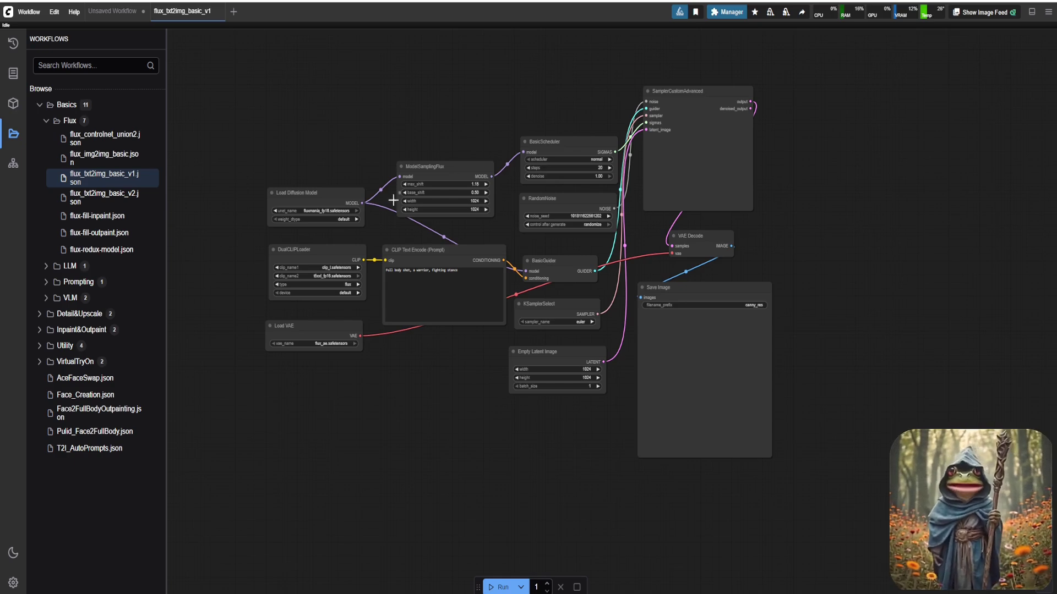
{"action": "left_click", "coordinate": [455, 292]}
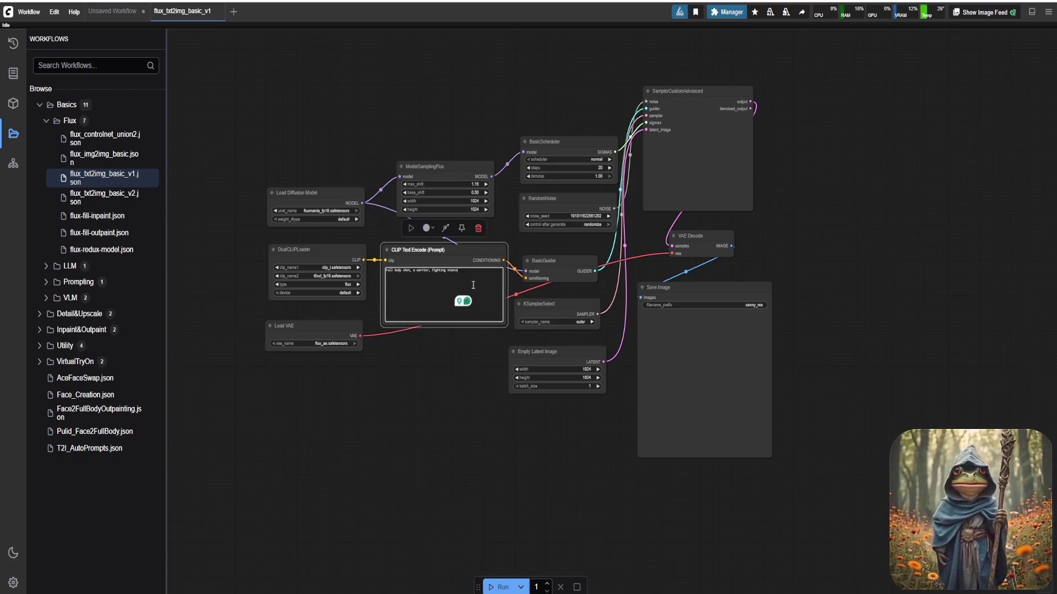
{"action": "left_click", "coordinate": [514, 335]}
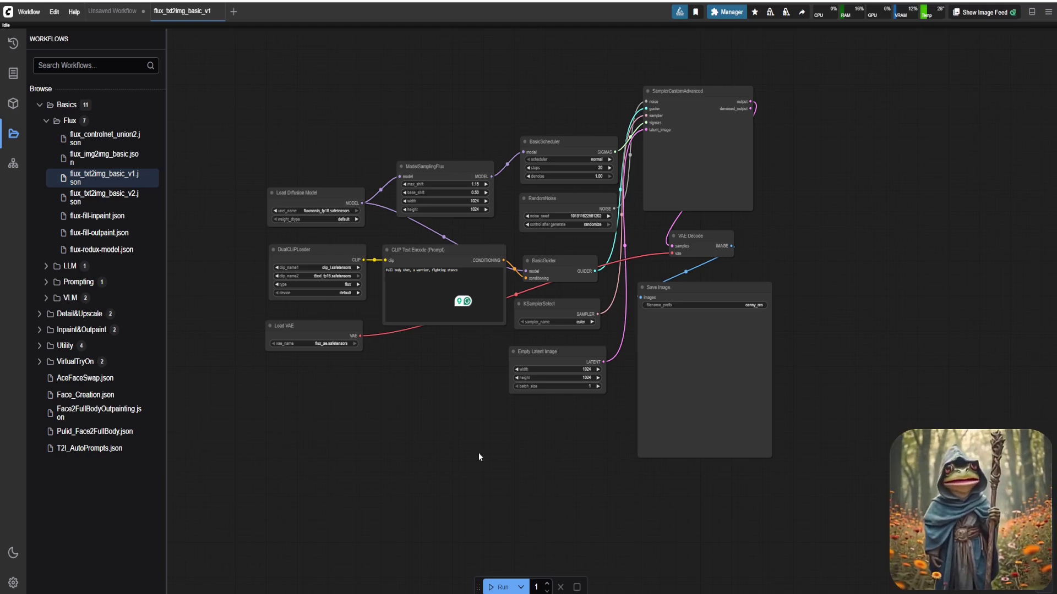
Step: Queue the Flux warrior workflow and follow its progress in the logs panel
{"action": "left_click", "coordinate": [502, 582]}
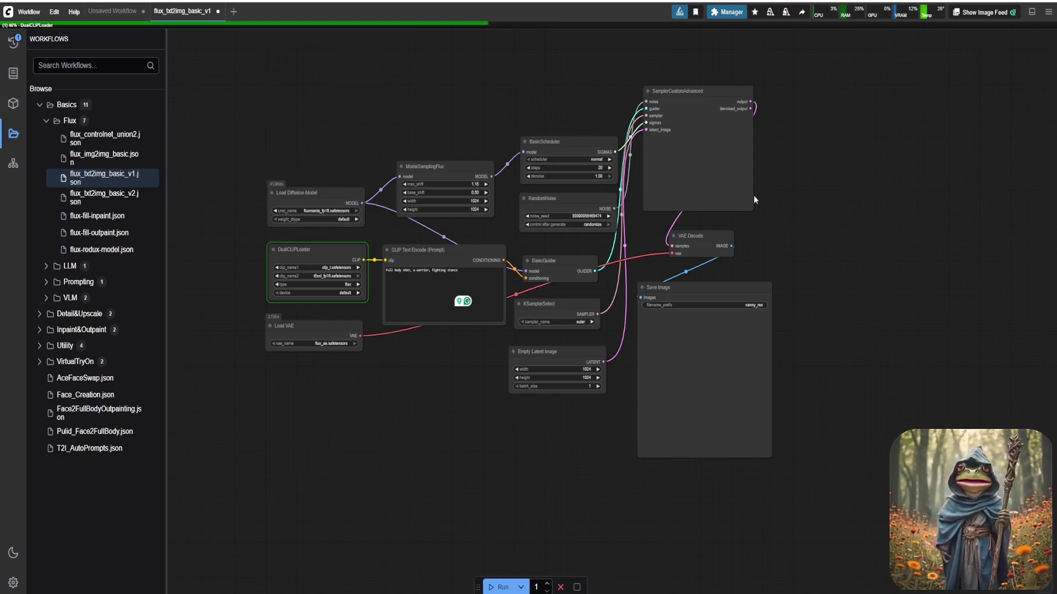
{"action": "key", "text": "ctrl+grave"}
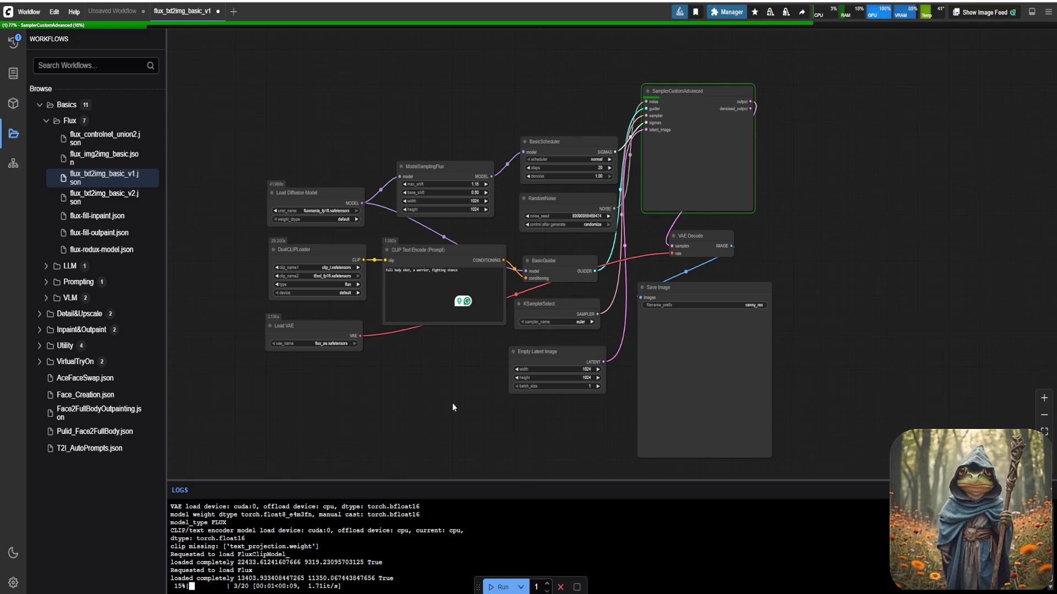